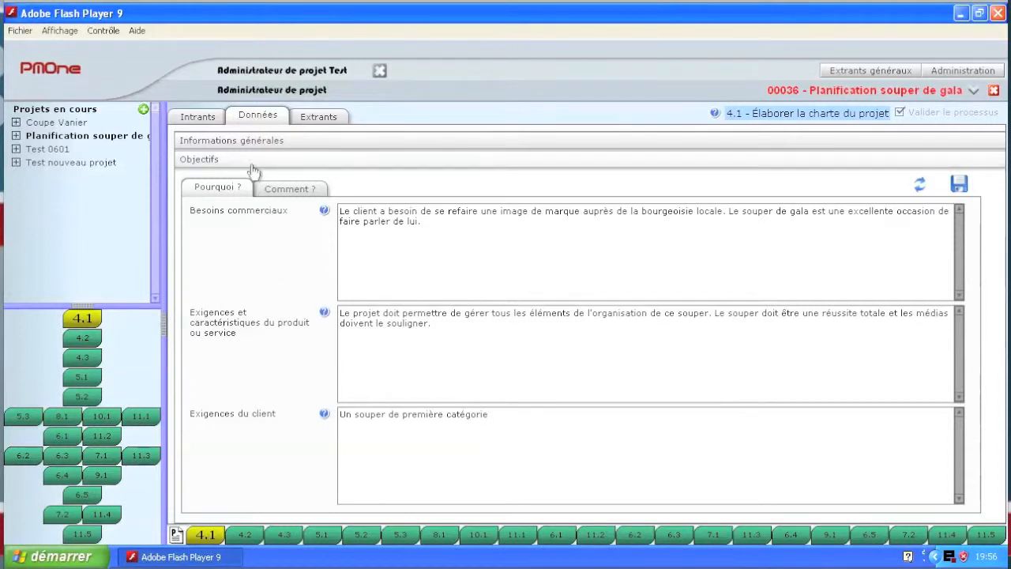
Step: Upload Fichier test.pdf from the desktop as the Actifs organisationnels input document of process 4.1
left_click(193, 121)
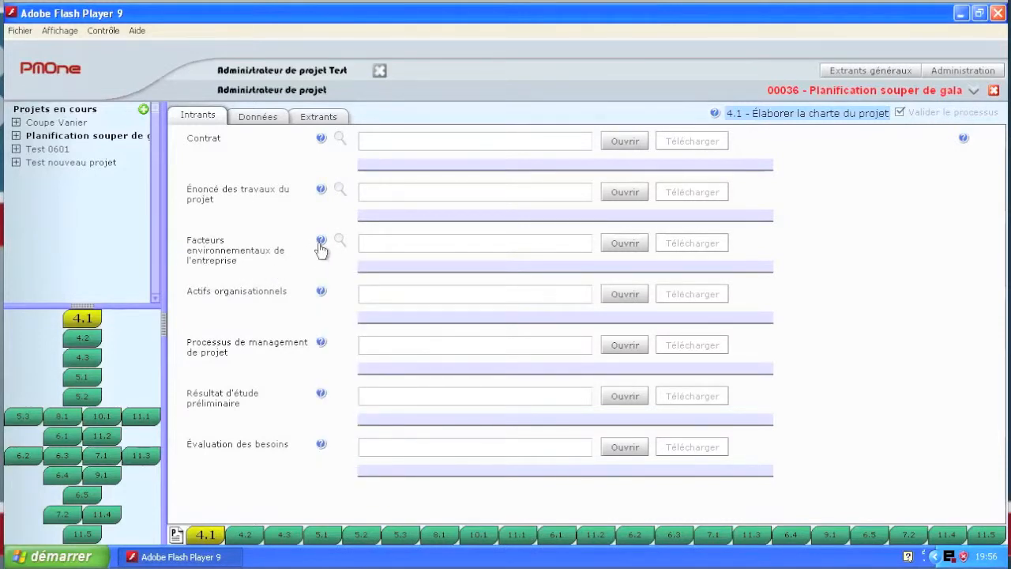
mouse_move(322, 247)
mouse_move(323, 297)
left_click(623, 296)
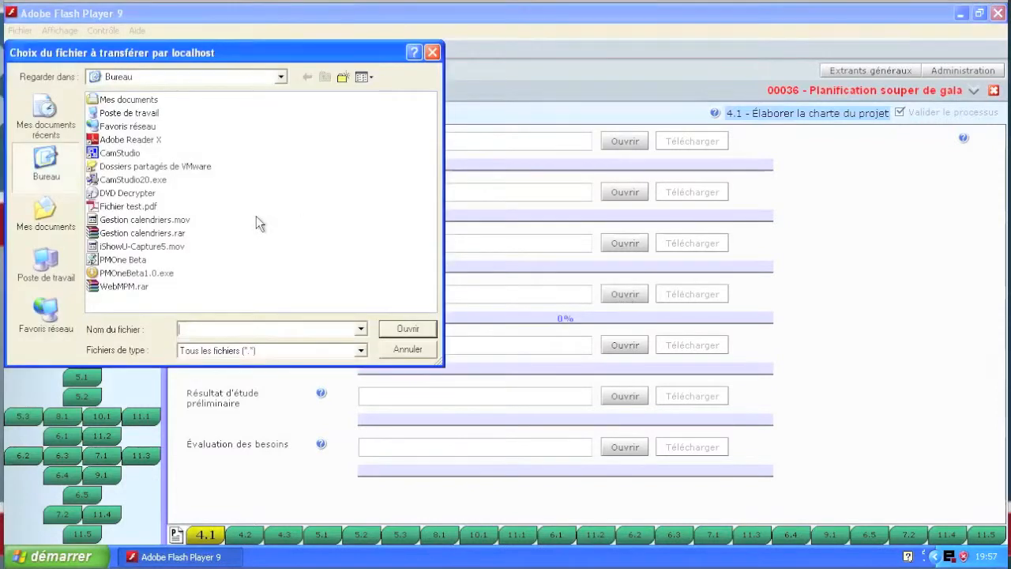
double_click(130, 207)
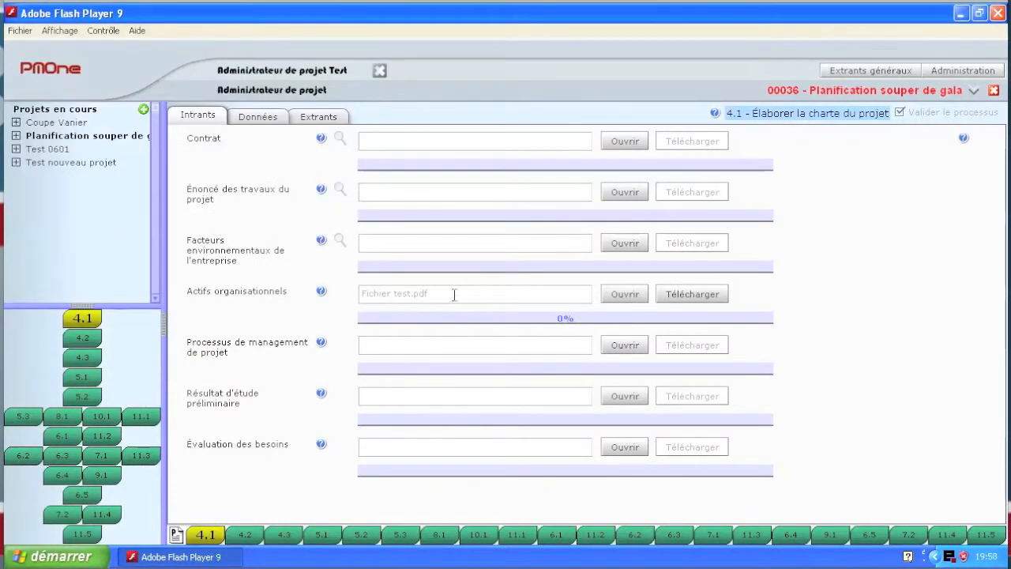
left_click(685, 294)
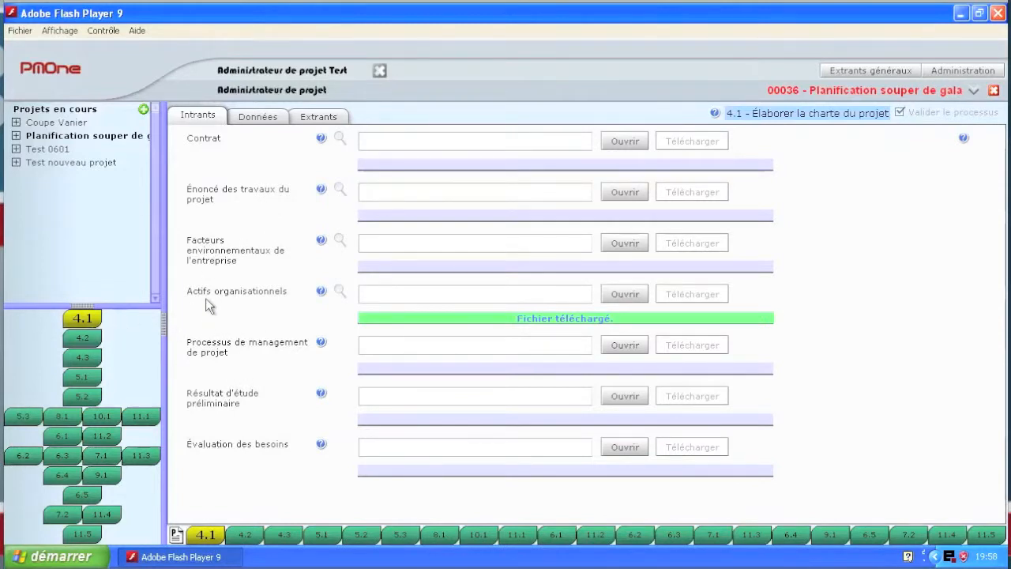
Step: Review the project description in the charter's general information and the list of known deliverables in its initial data
left_click(258, 117)
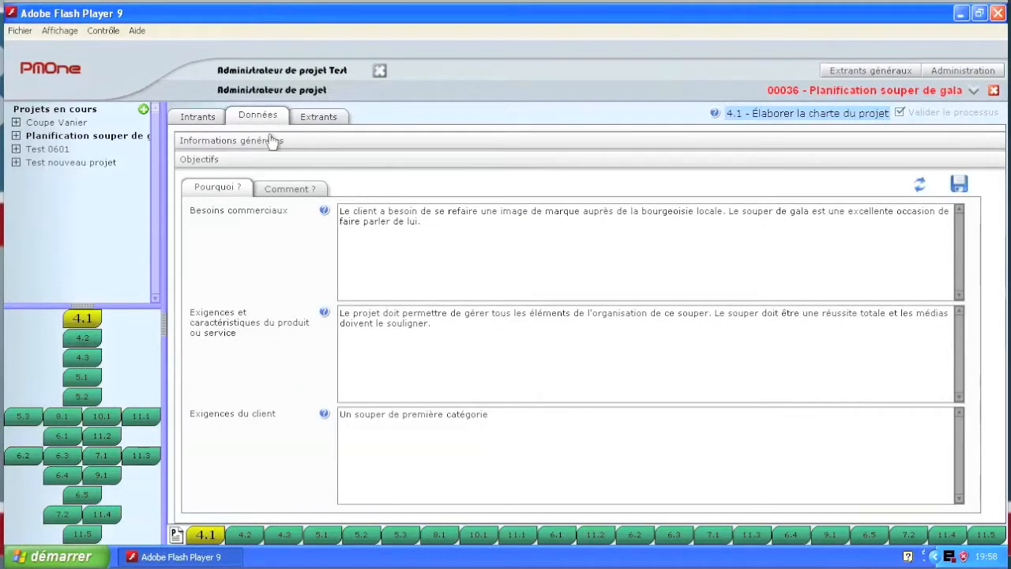
left_click(224, 142)
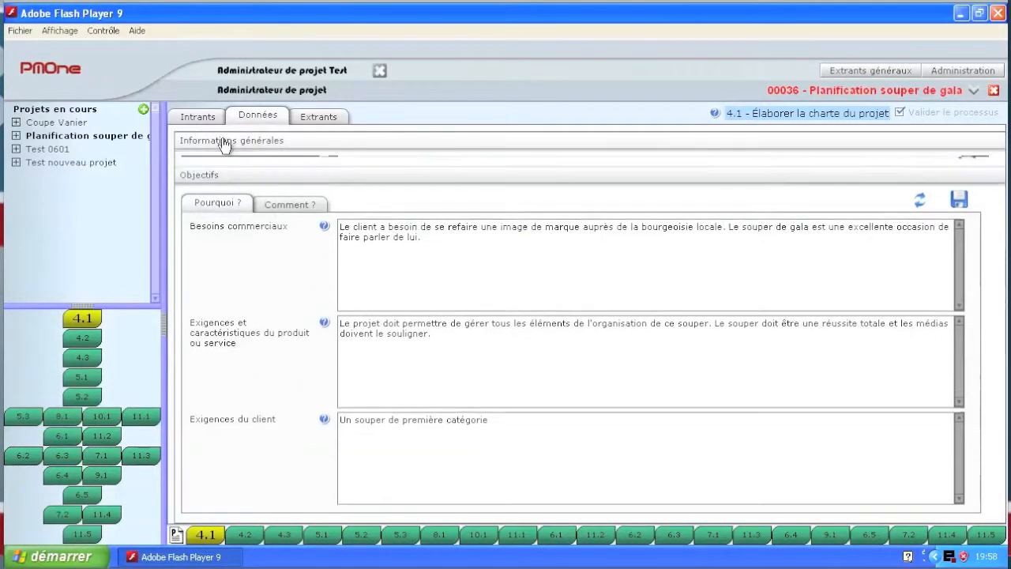
left_click(216, 168)
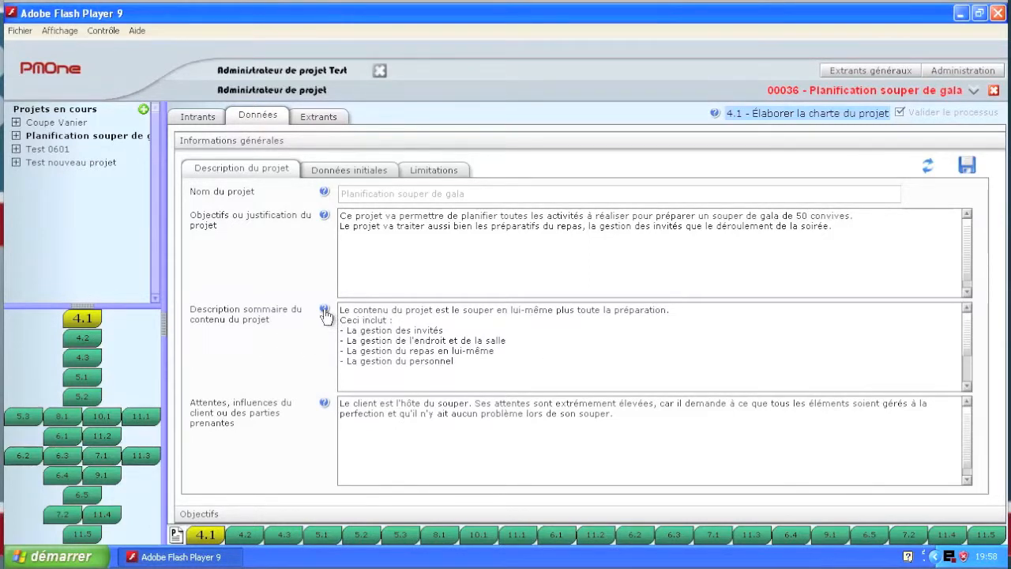
mouse_move(325, 313)
left_click(347, 169)
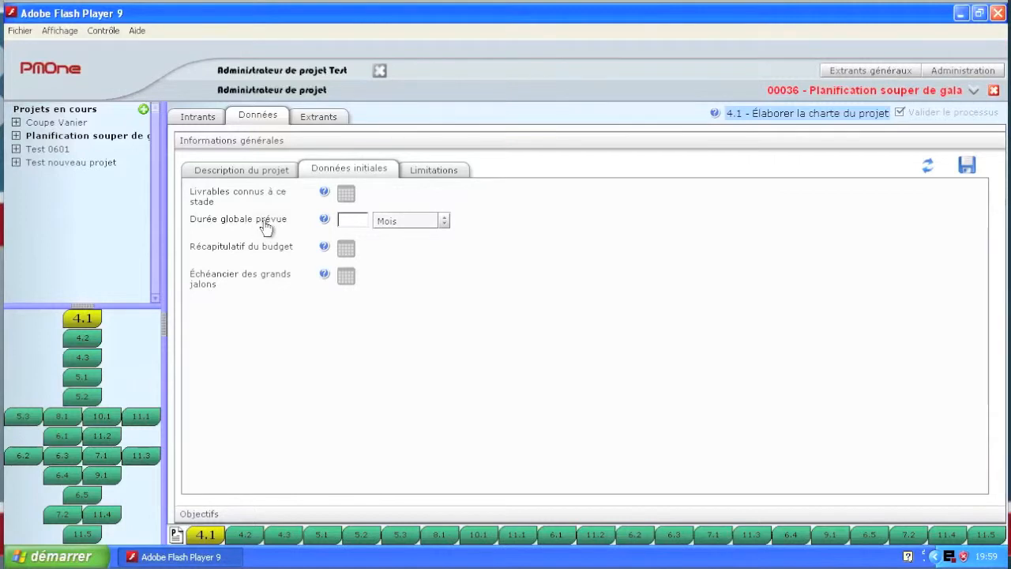
left_click(345, 197)
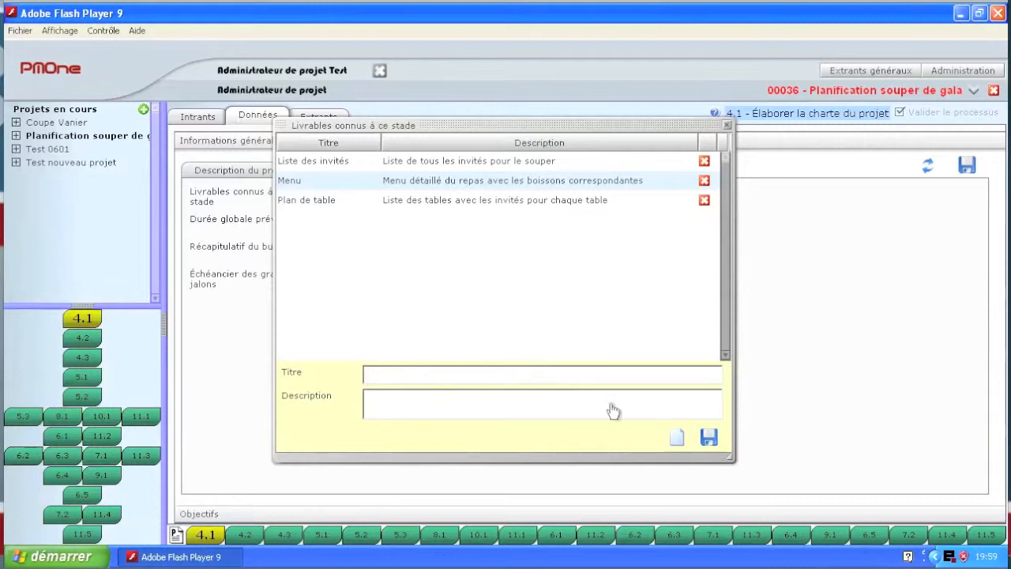
left_click(727, 126)
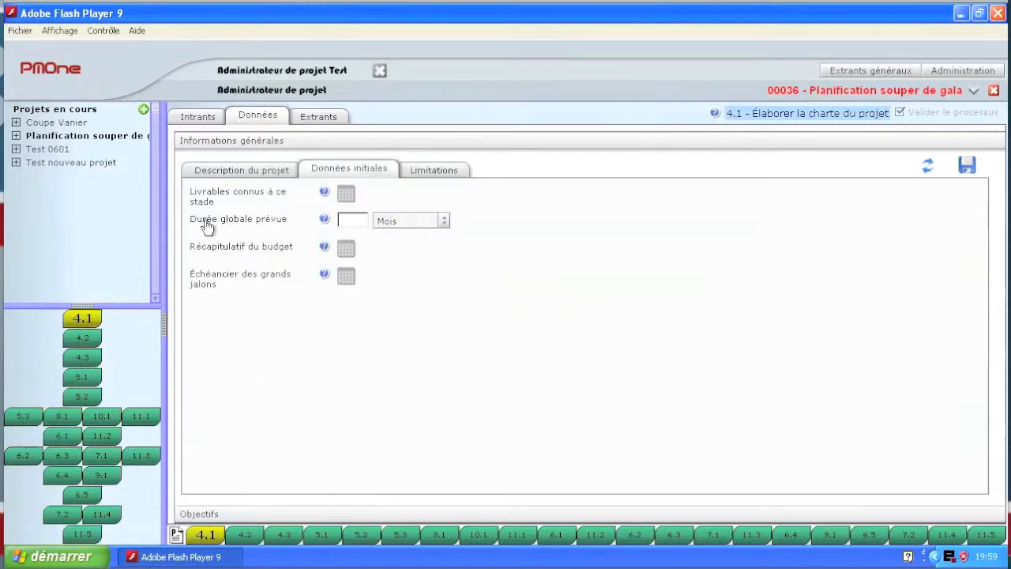
Step: Set the planned overall duration to 5 months, and check the budget summary and the major milestone schedule
left_click(352, 219)
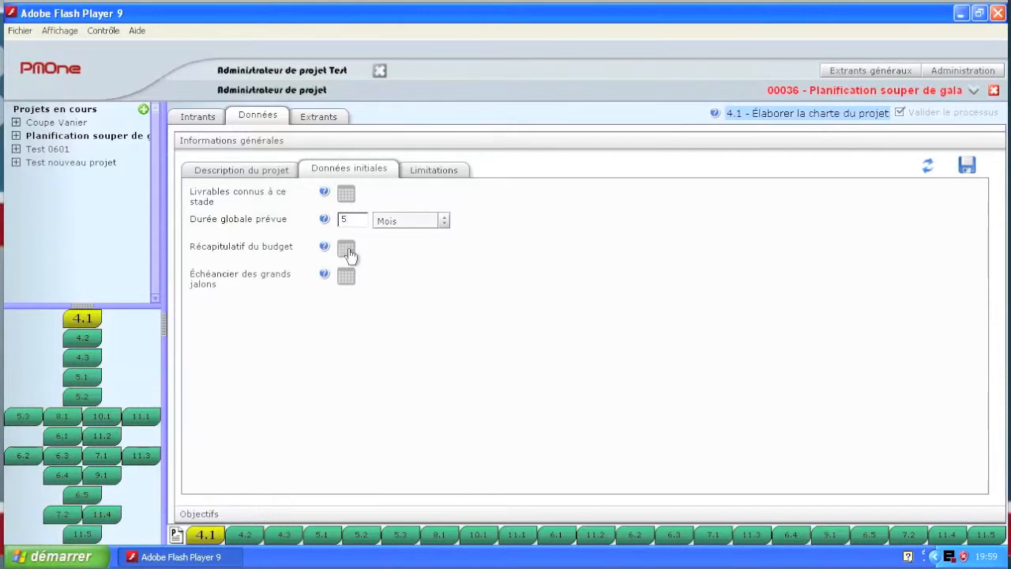
left_click(347, 249)
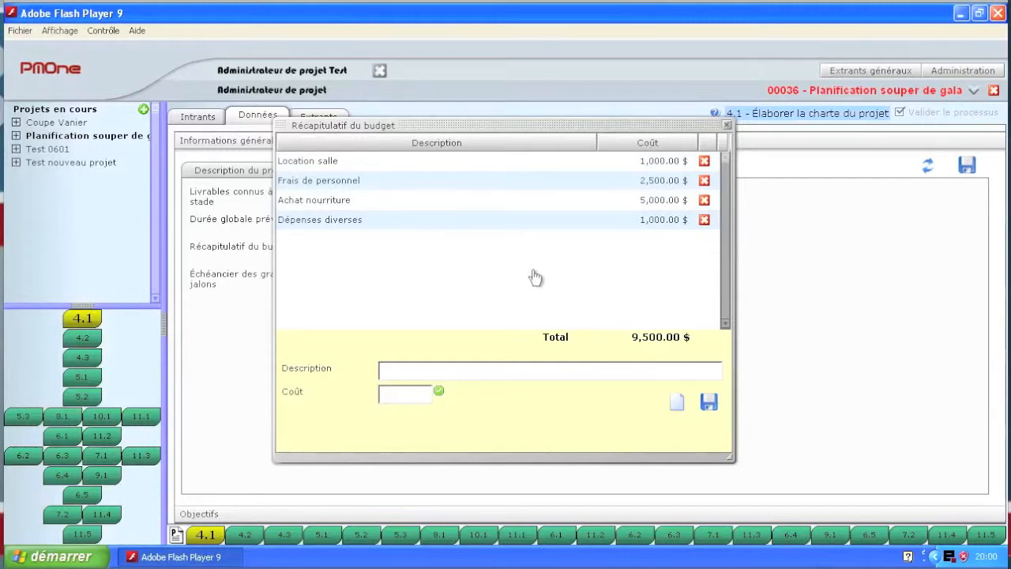
left_click(726, 127)
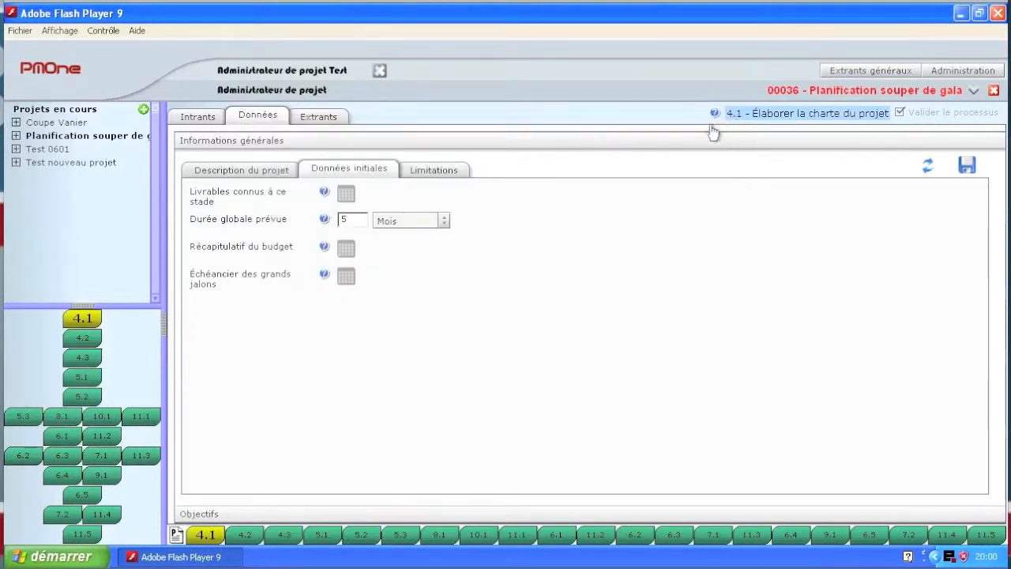
left_click(345, 276)
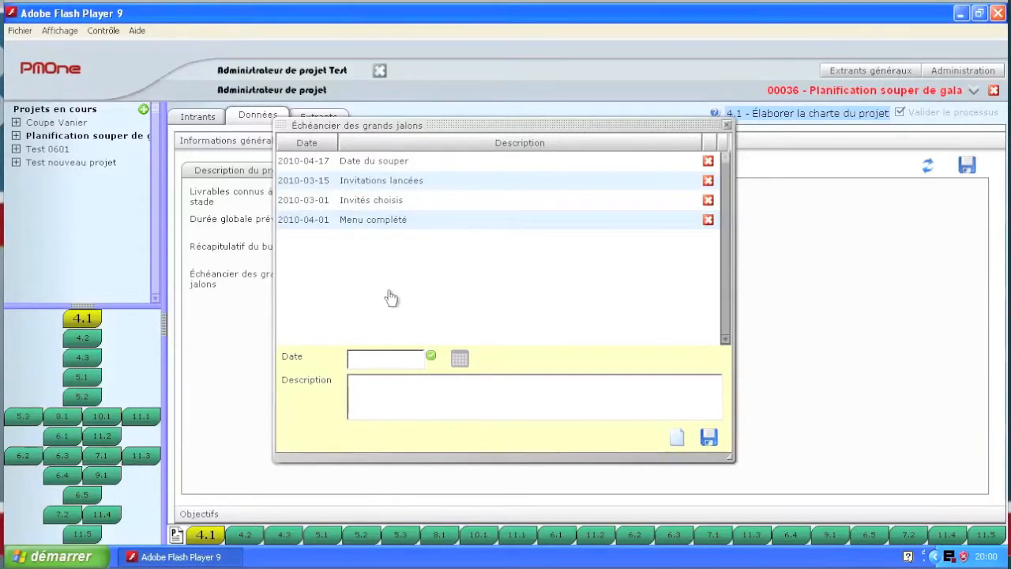
left_click(726, 126)
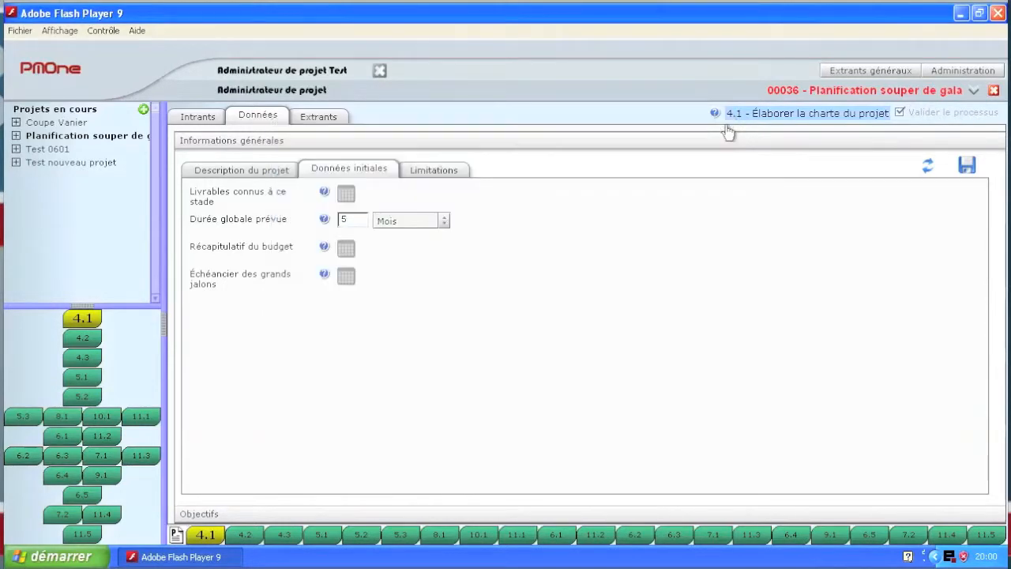
Step: Review the charter's limitations with the known risks, and the Pourquoi and Comment parts of the objectives
left_click(438, 168)
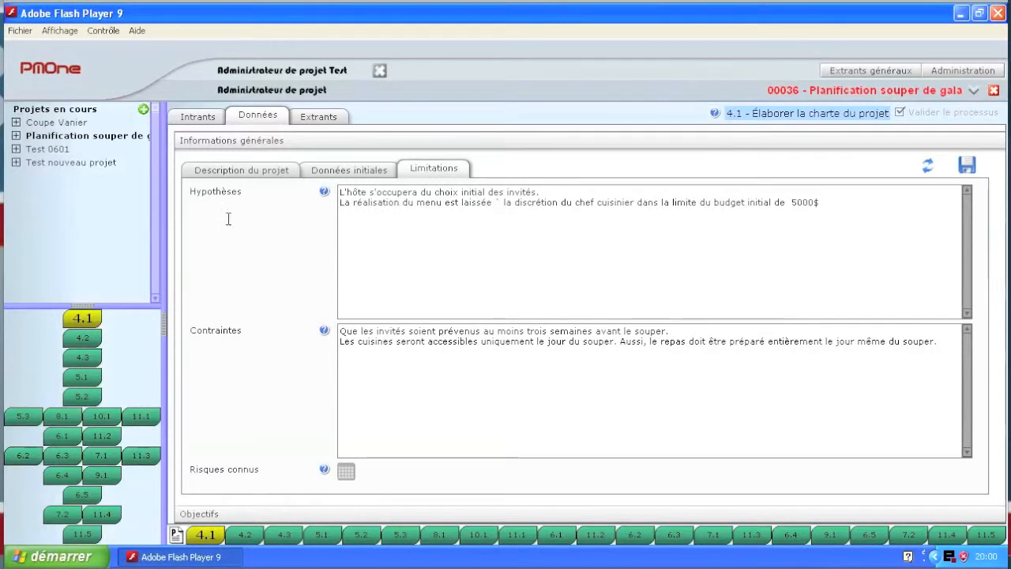
left_click(347, 474)
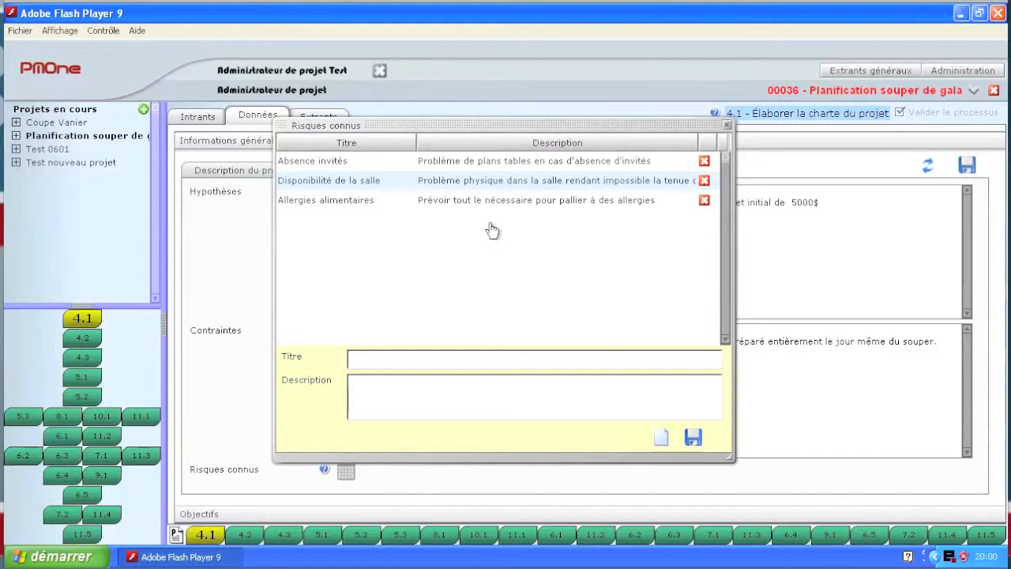
left_click(726, 125)
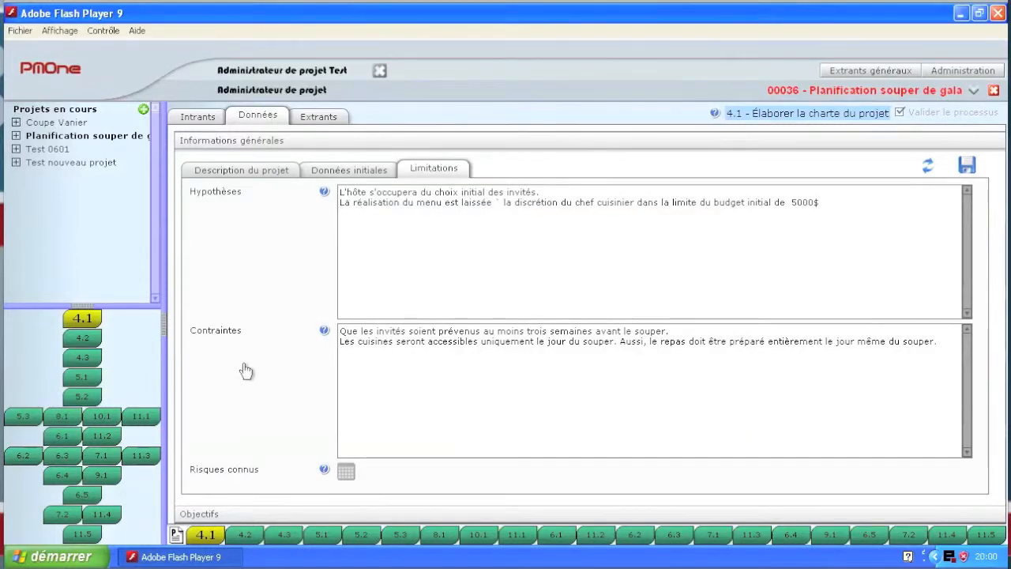
left_click(200, 517)
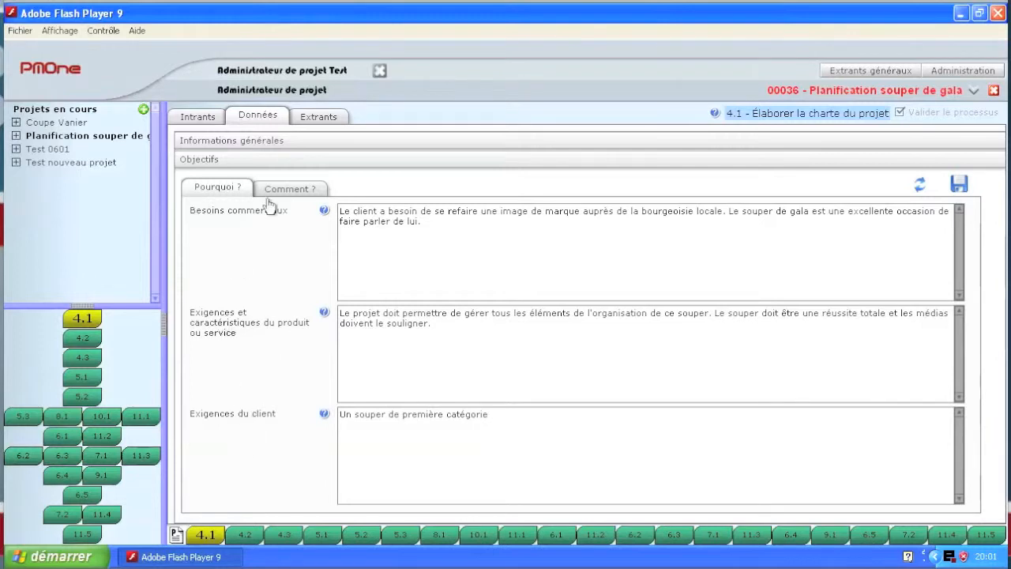
left_click(291, 190)
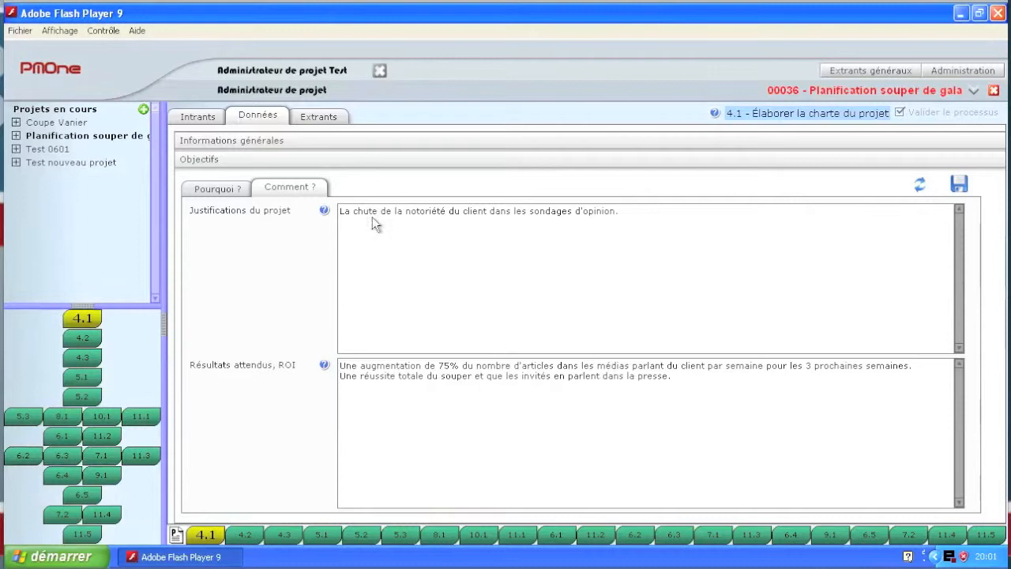
Step: Generate the project charter report in the second, tabular layout, read it down to the signatures and close it
left_click(327, 119)
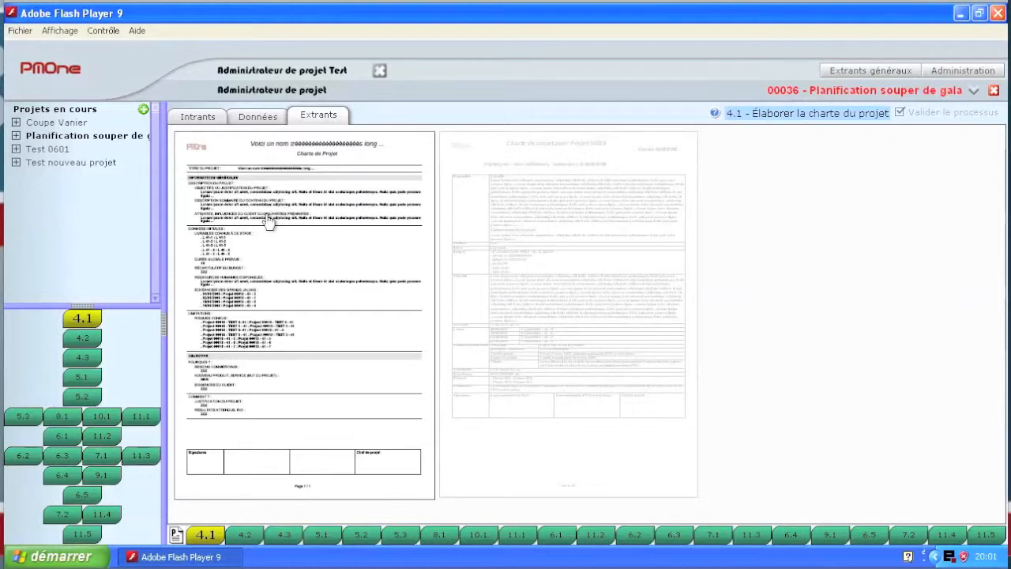
left_click(556, 243)
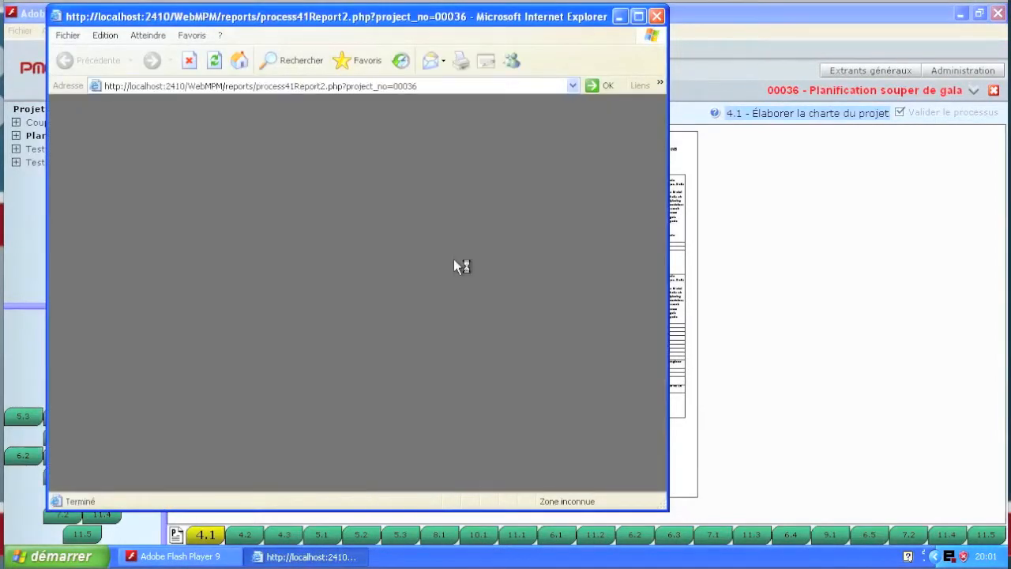
scroll(390, 273, "up", 10)
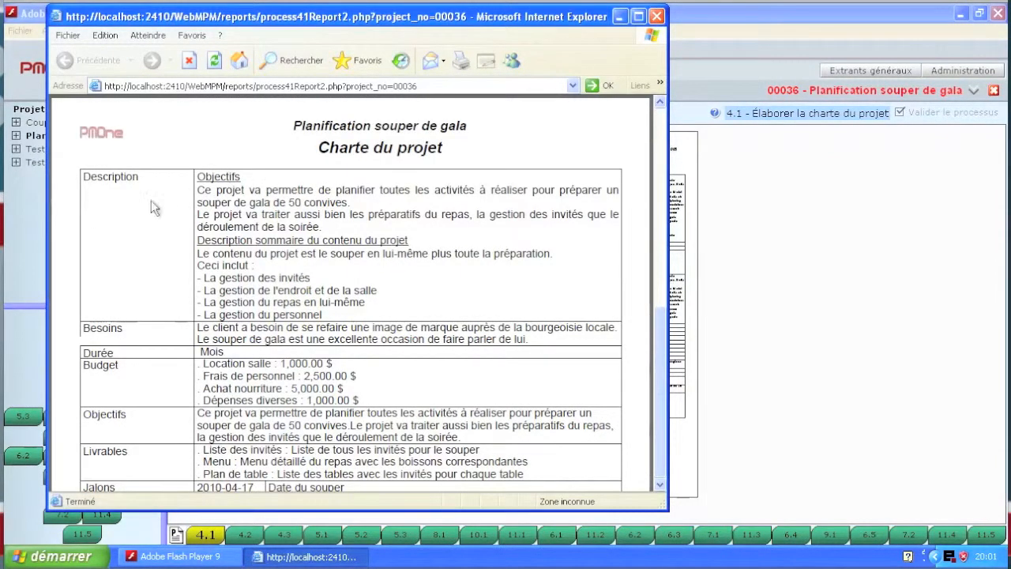
scroll(162, 207, "down", 3)
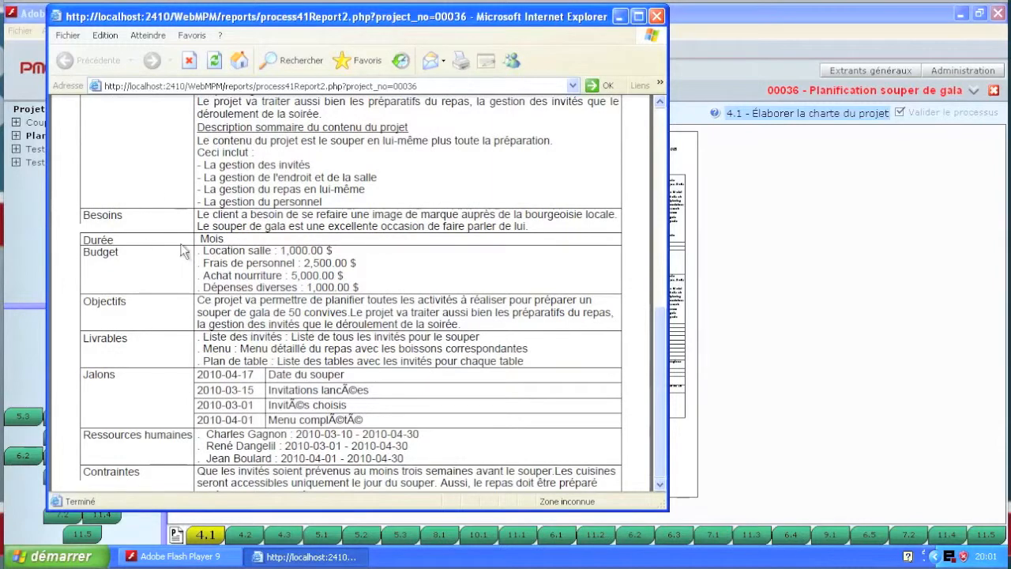
scroll(142, 251, "down", 2)
scroll(136, 255, "down", 2)
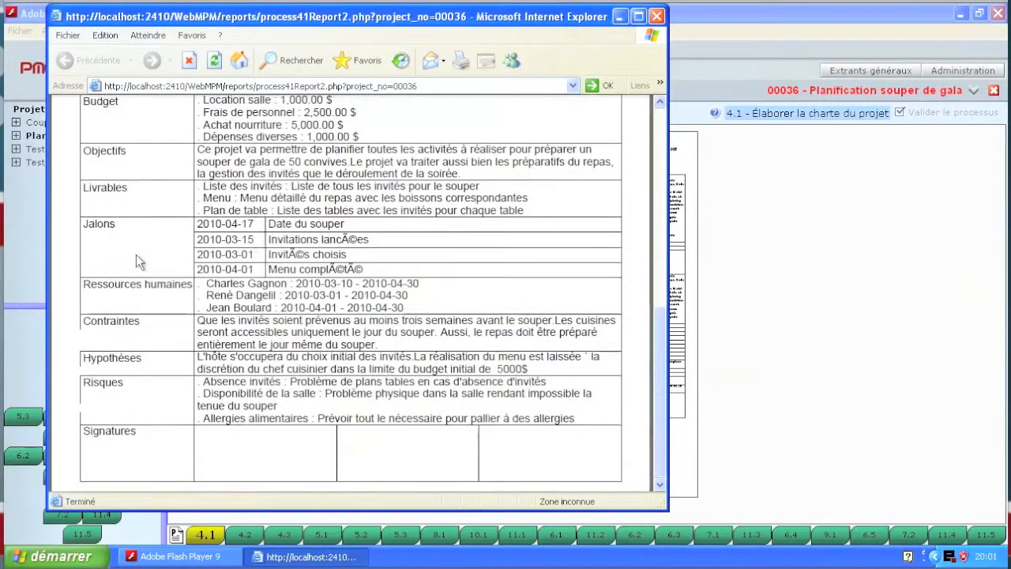
scroll(136, 253, "down", 2)
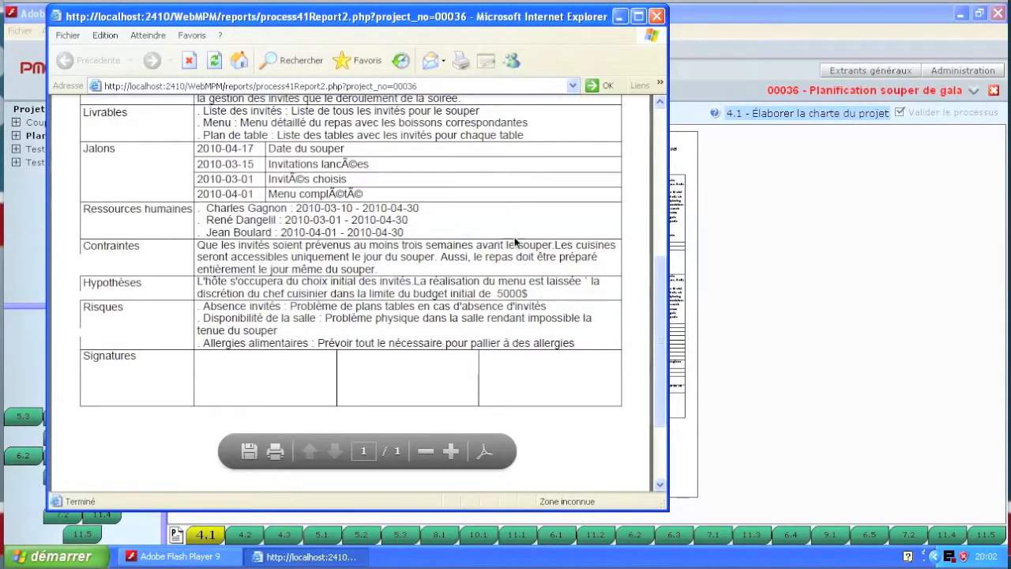
left_click(656, 16)
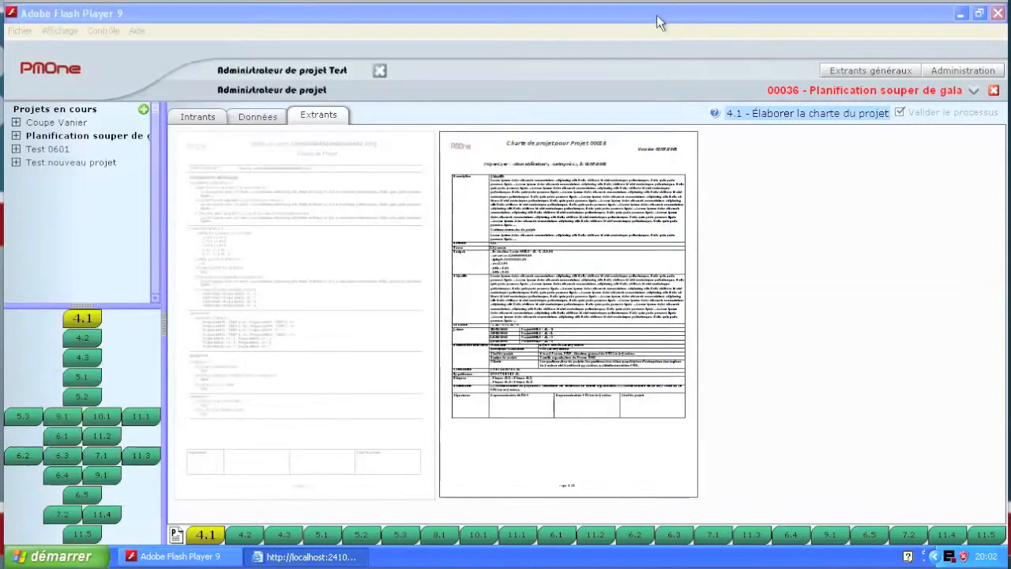
Step: Generate the project charter report in the first layout, read through its general information and initial data, and close it
left_click(307, 271)
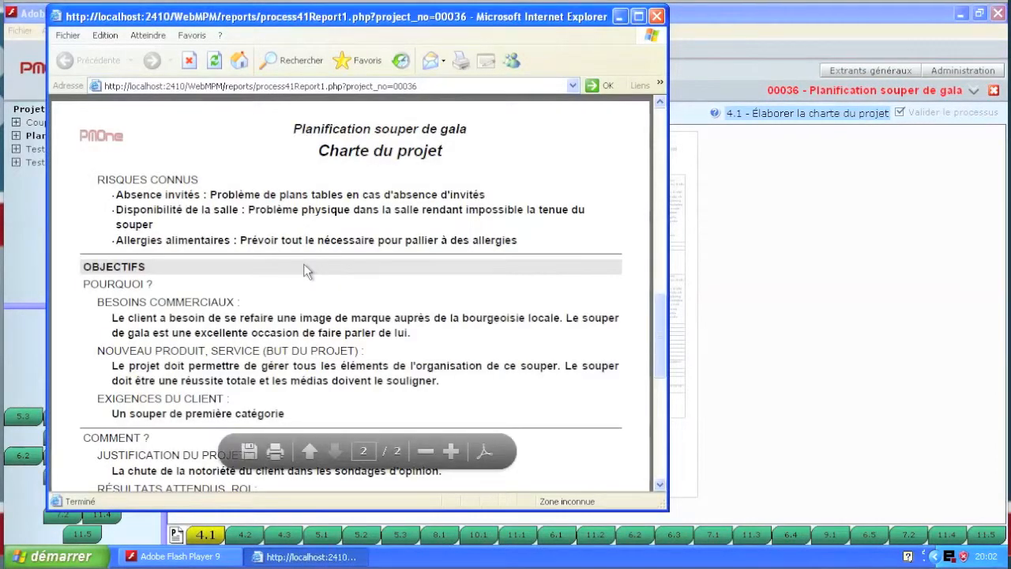
scroll(306, 270, "up", 15)
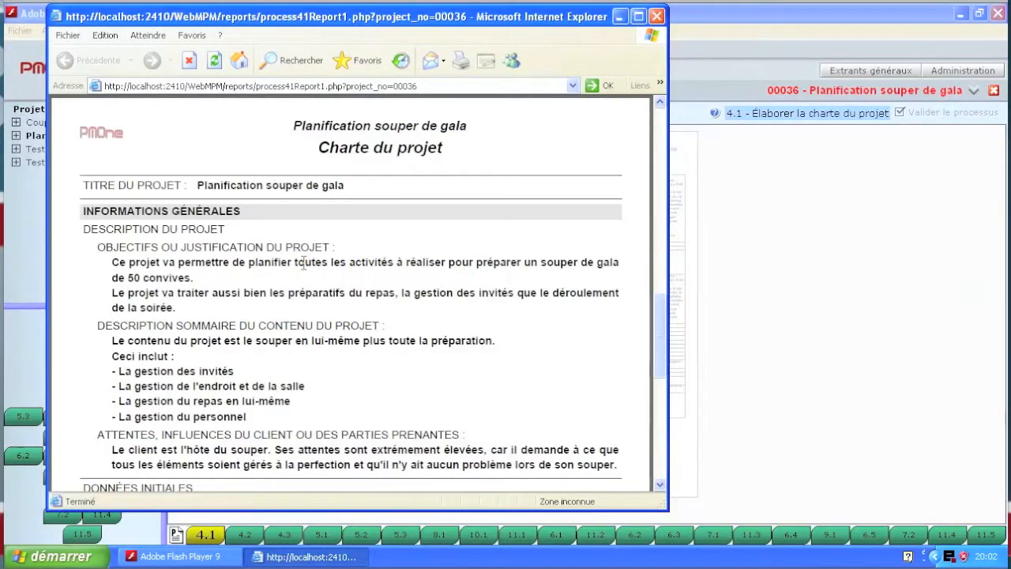
scroll(332, 257, "down", 6)
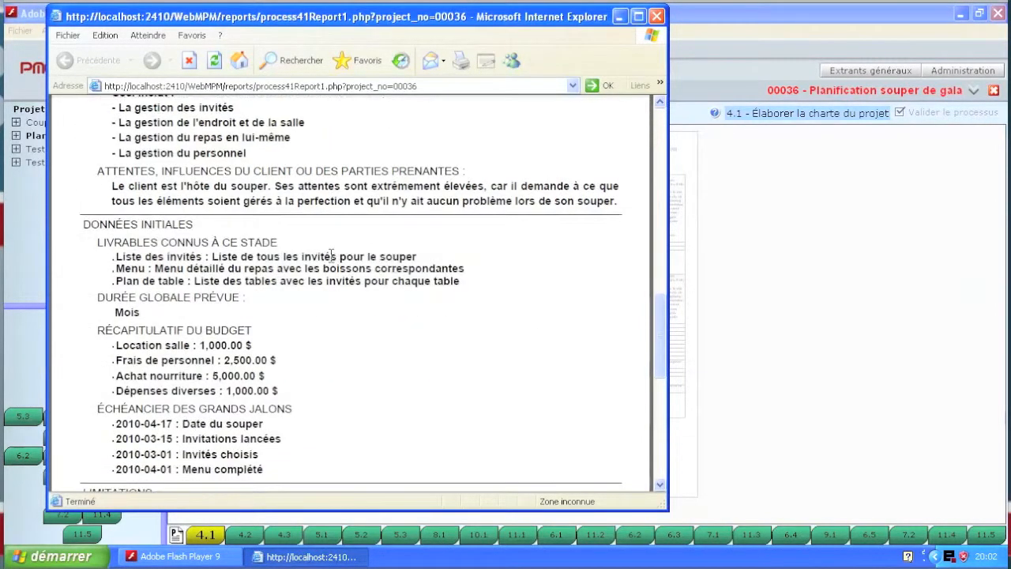
left_click(658, 16)
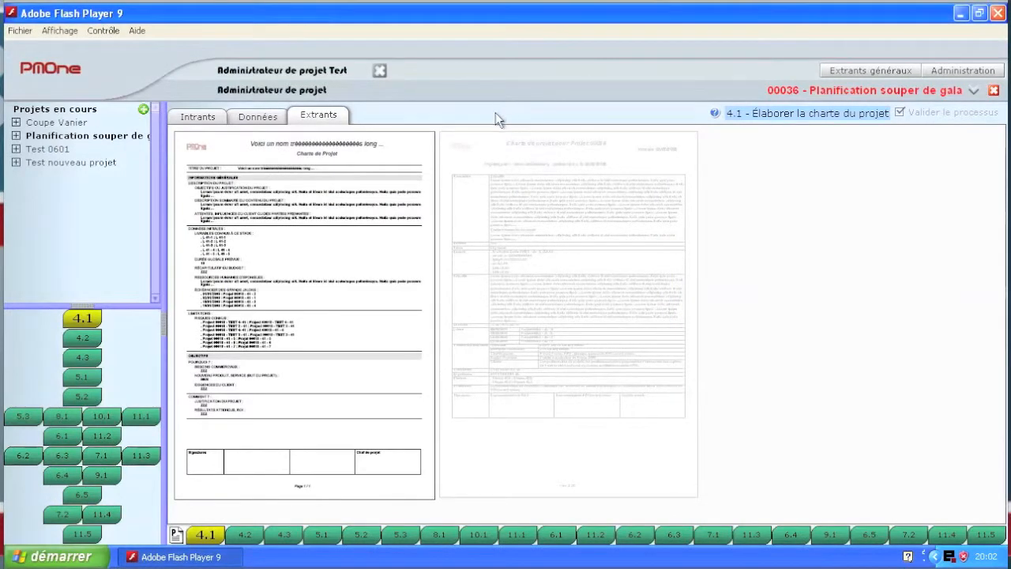
Step: In process 4.2, check the input documents and add the line "- Saisie des infos" to the summary description of the project content
left_click(84, 340)
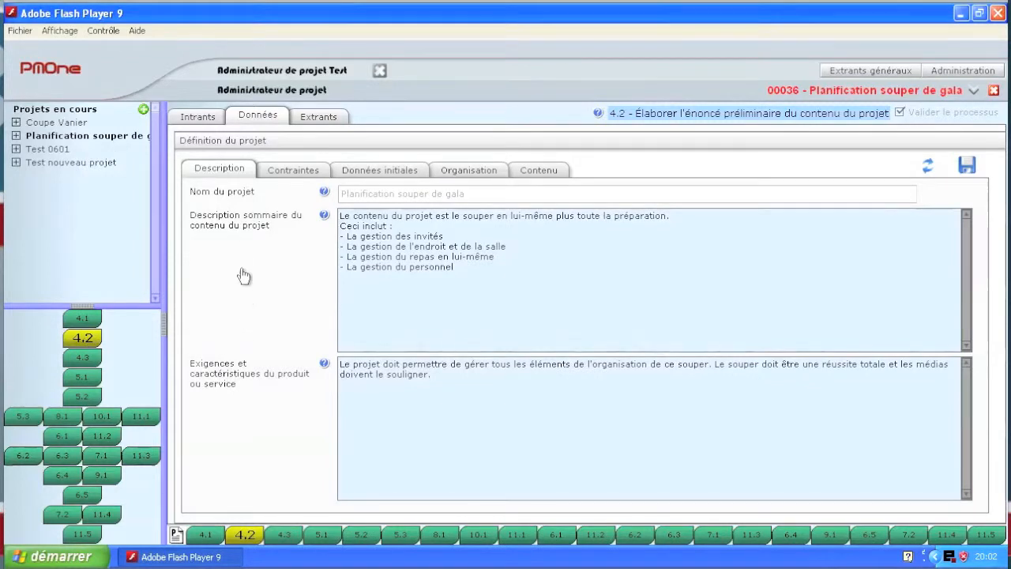
left_click(199, 116)
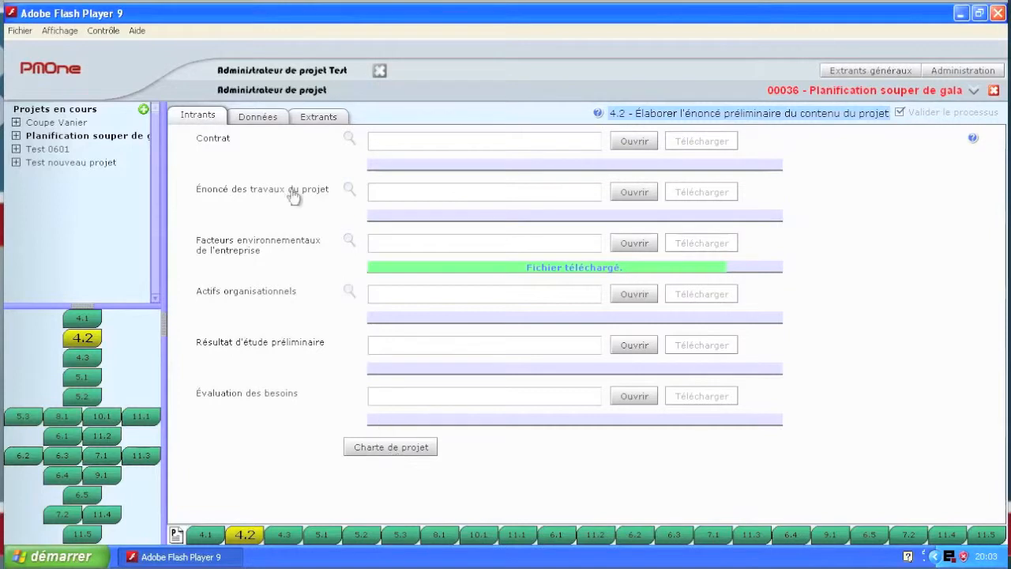
left_click(264, 118)
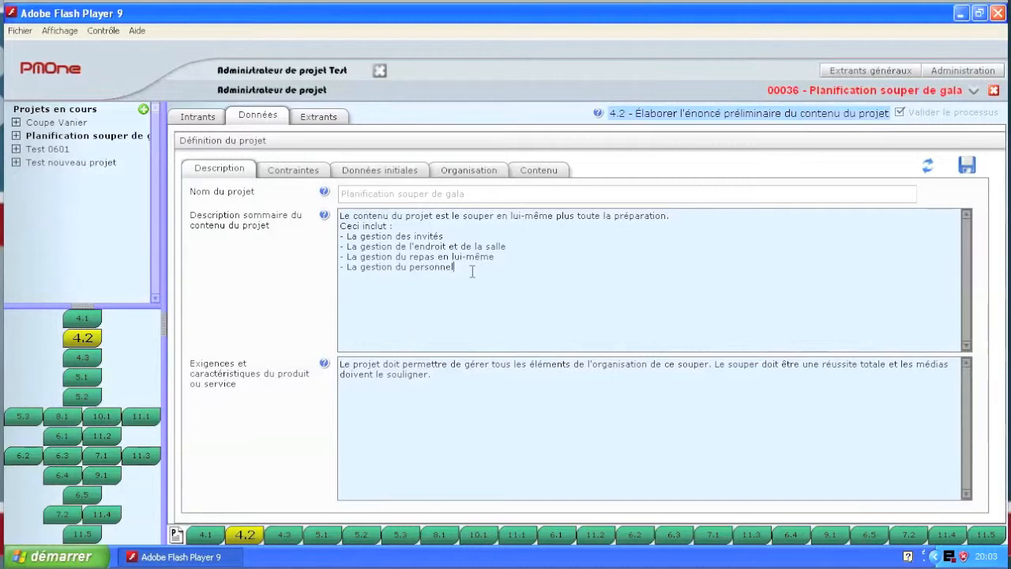
key("Return")
type("- Saisie des infos")
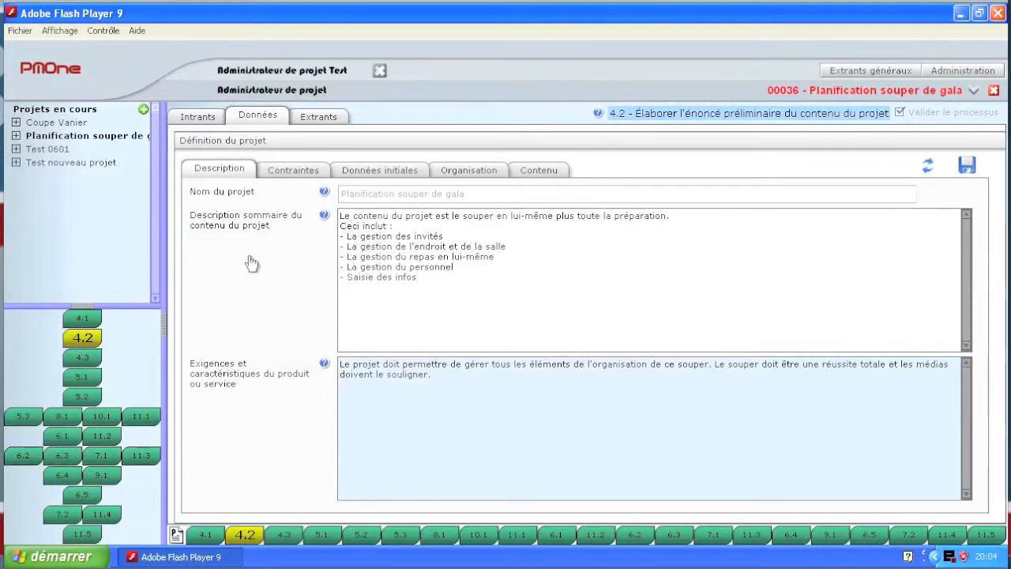
Step: Review the constraints, initial data and approval requirements of process 4.2, including the list of the initial project organisation
left_click(301, 172)
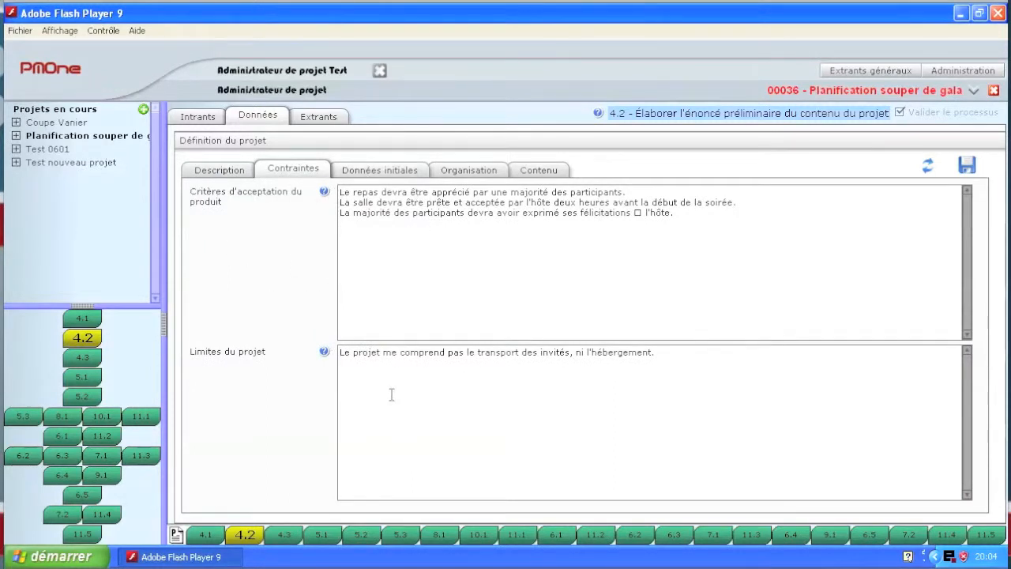
left_click(379, 173)
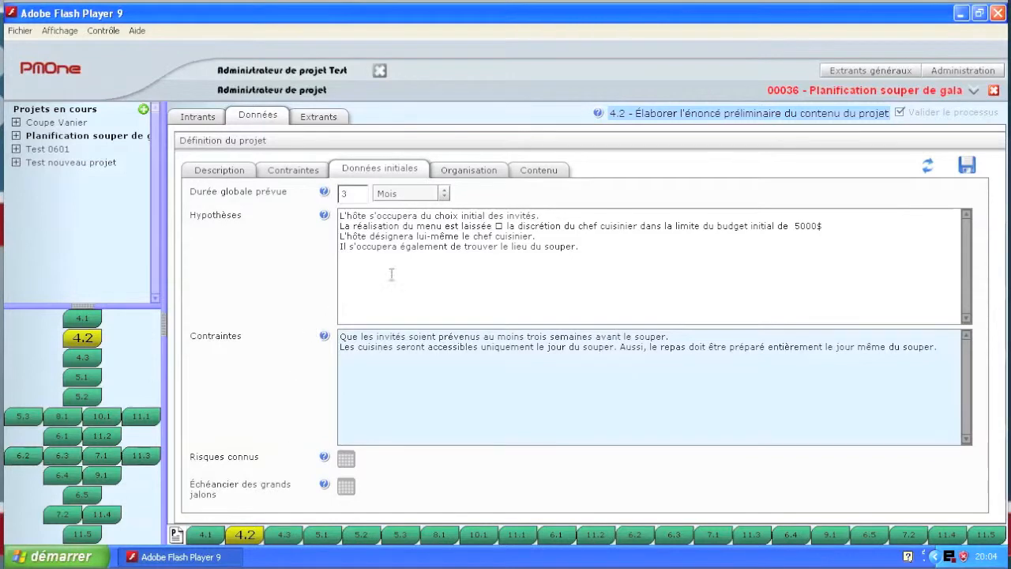
left_click(485, 174)
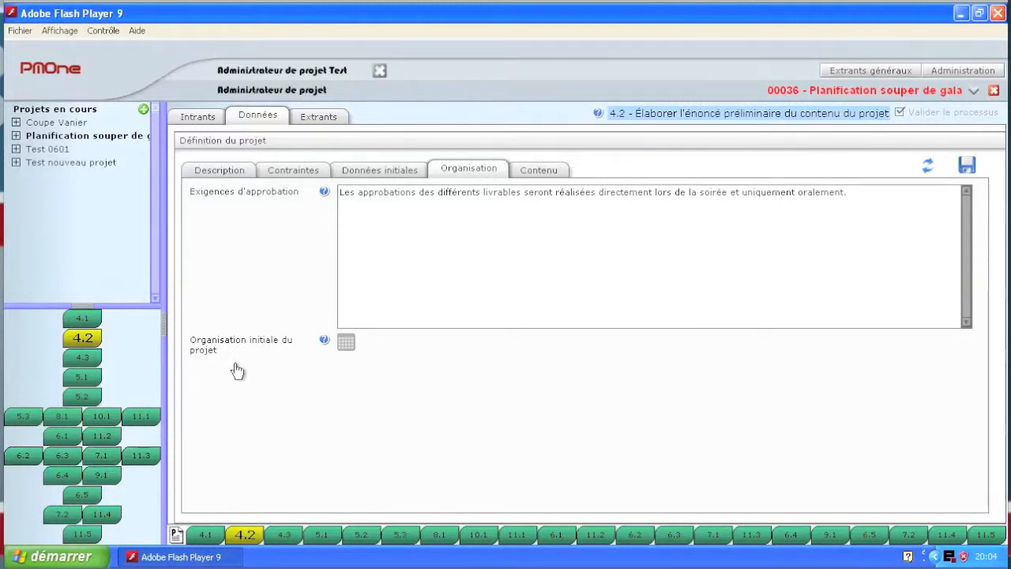
left_click(345, 345)
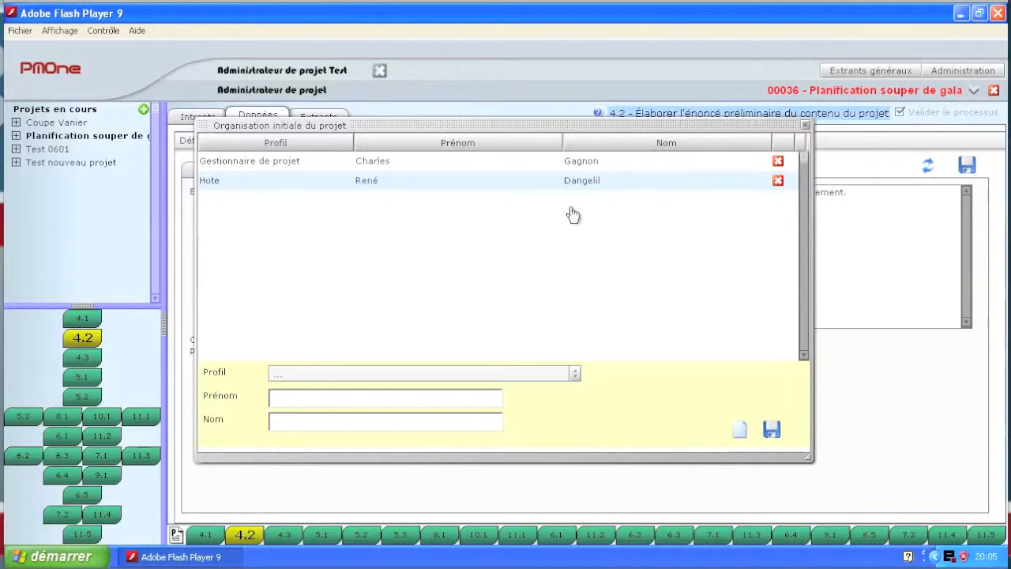
left_click(805, 126)
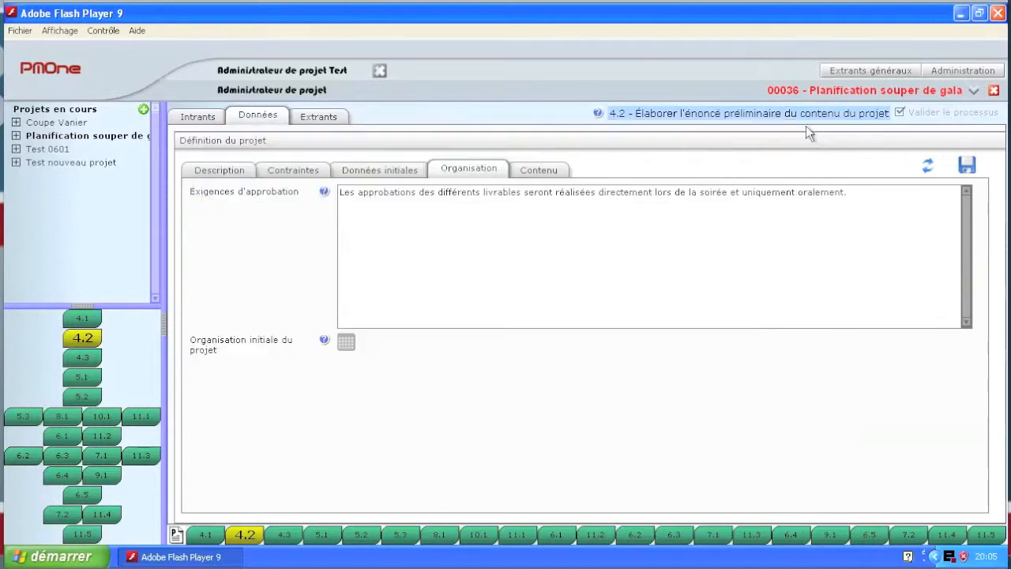
Step: Review the project content data of process 4.2, including the list of deliverables known at this stage
left_click(537, 172)
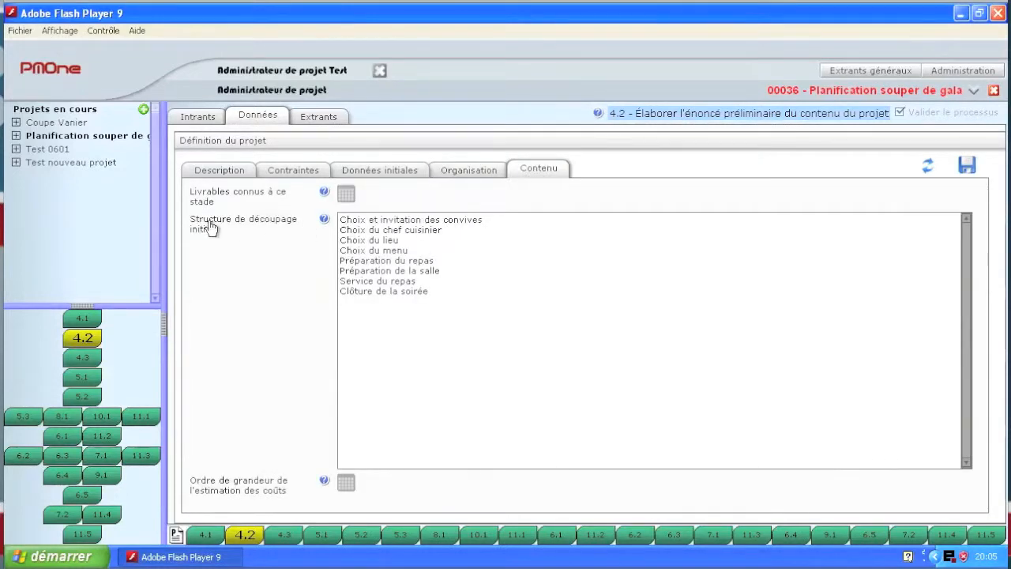
left_click(347, 196)
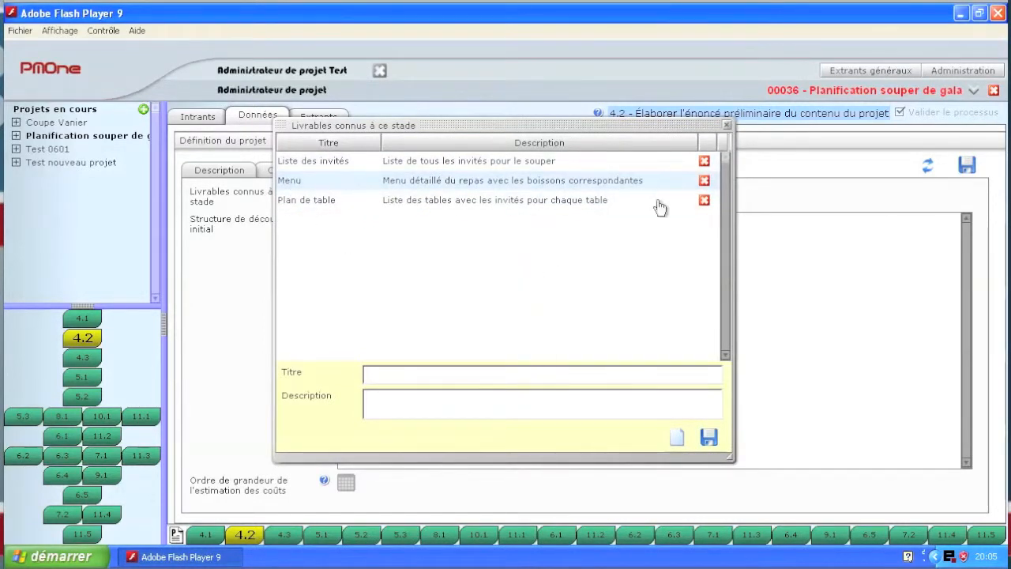
left_click(727, 126)
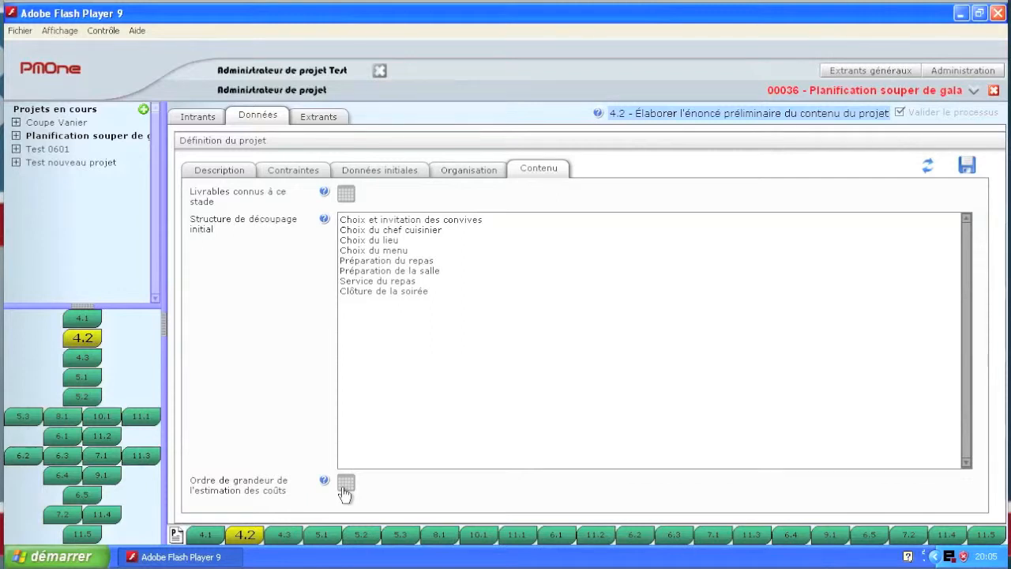
Step: Generate the report Énoncé préliminaire du contenu du projet, read through it and close it
left_click(309, 121)
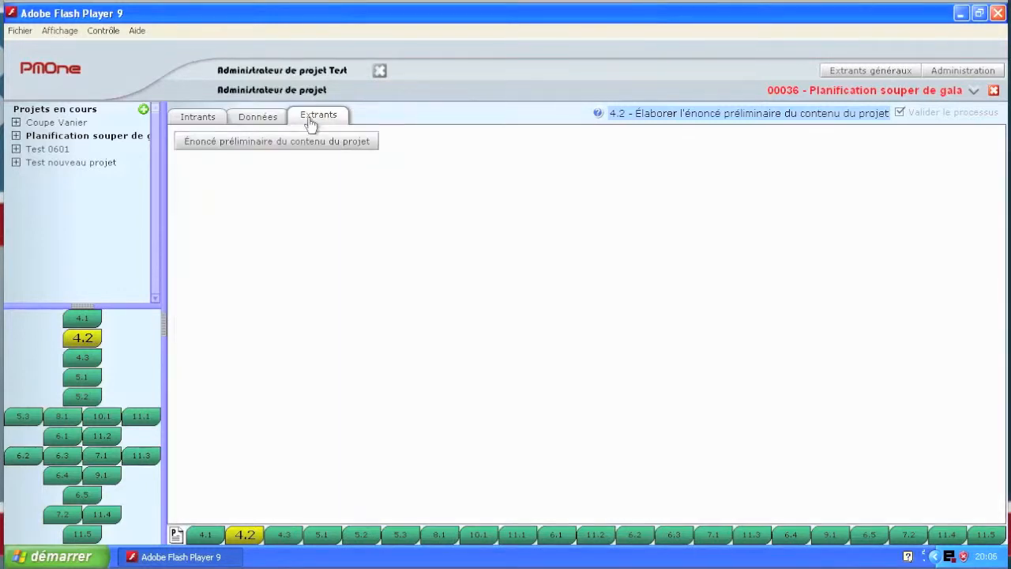
left_click(227, 151)
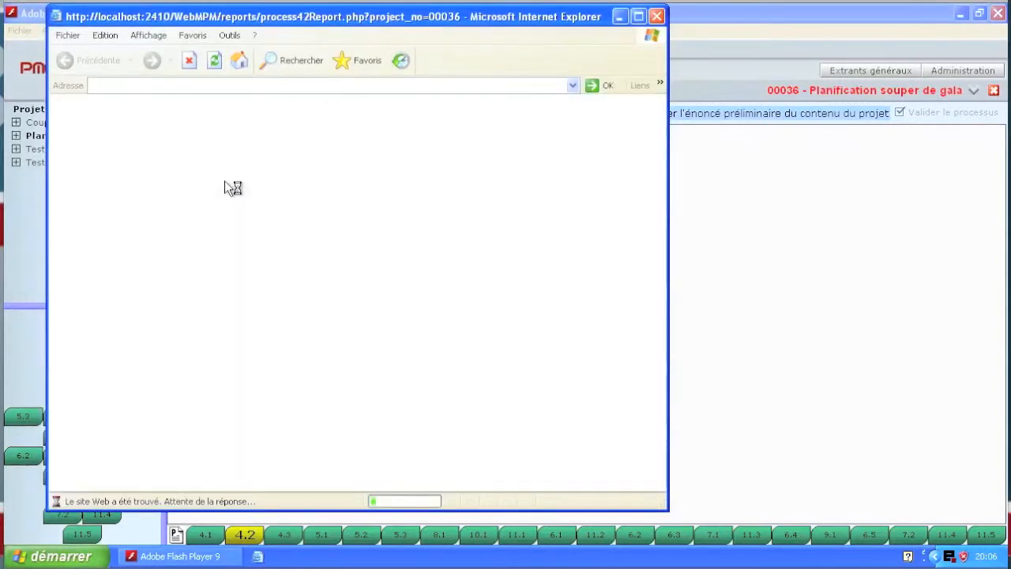
scroll(226, 185, "down", 10)
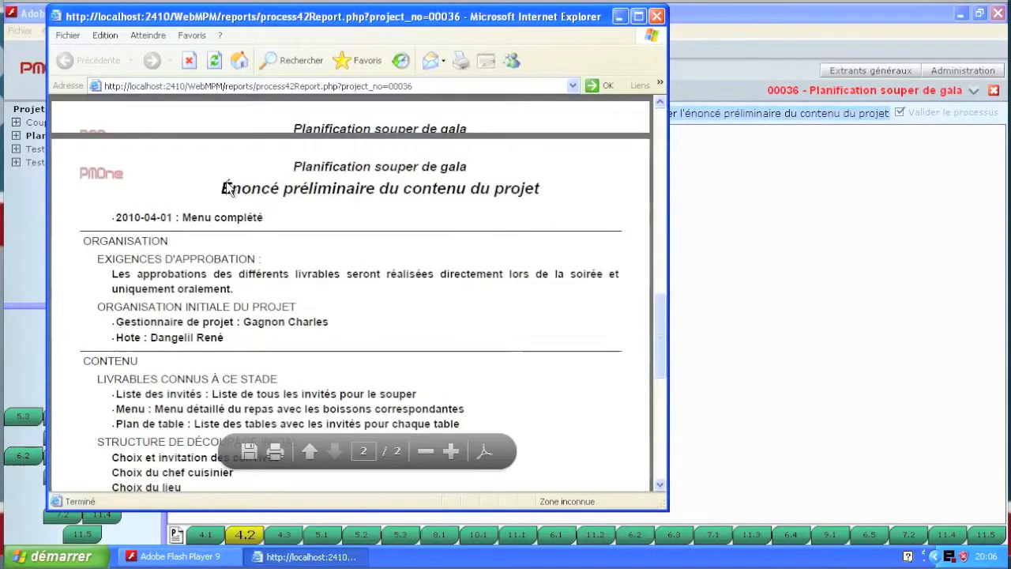
scroll(237, 189, "up", 5)
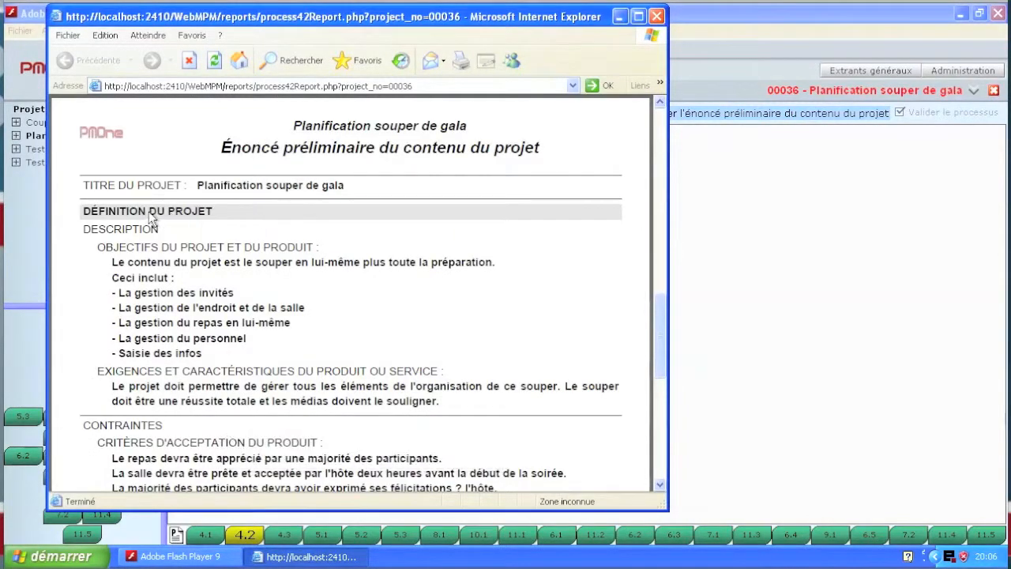
left_click(657, 16)
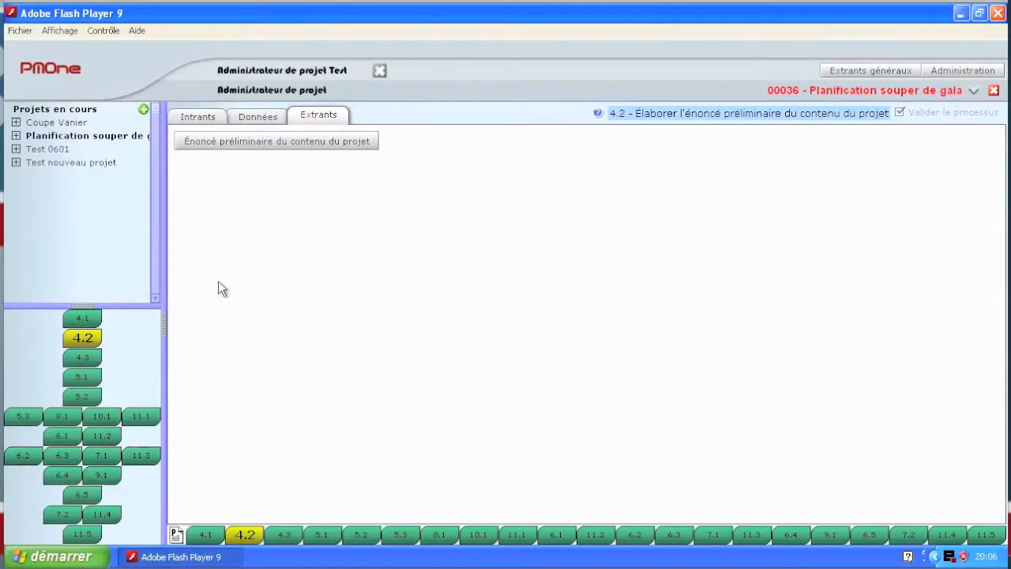
Step: In process 4.3, check the input documents and review the Besoin data: project description, initial data and limitations
left_click(85, 359)
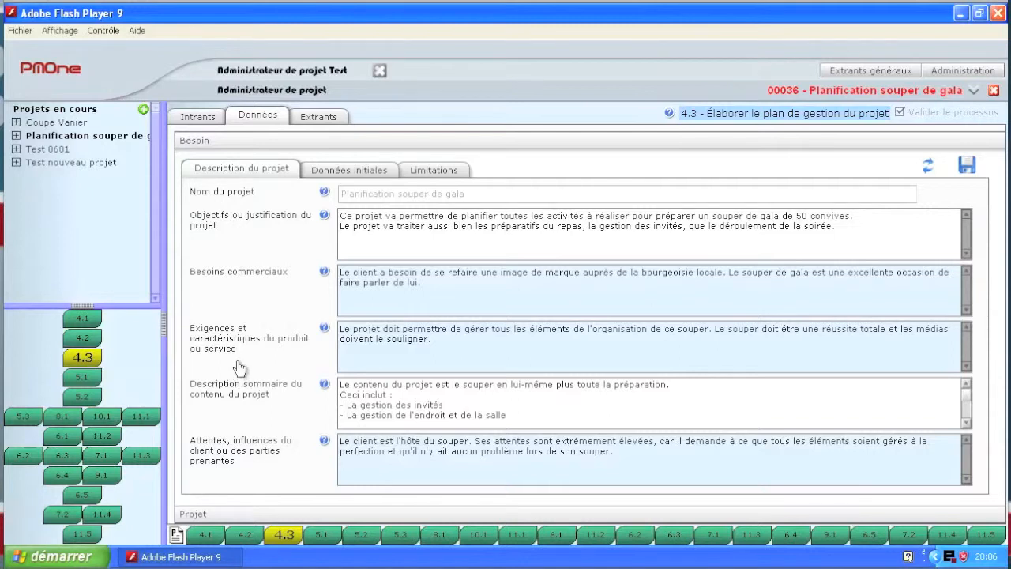
left_click(194, 119)
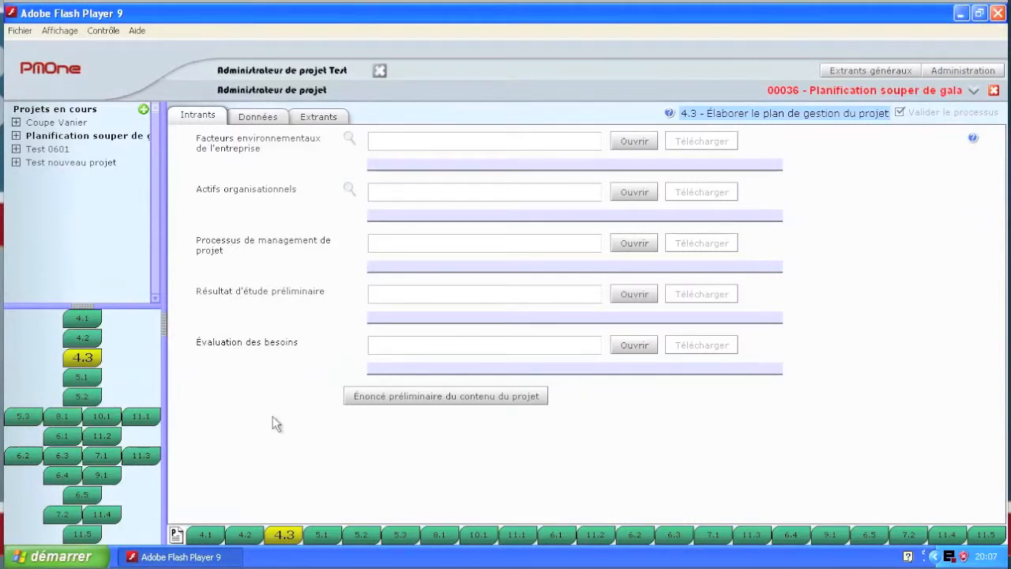
left_click(261, 120)
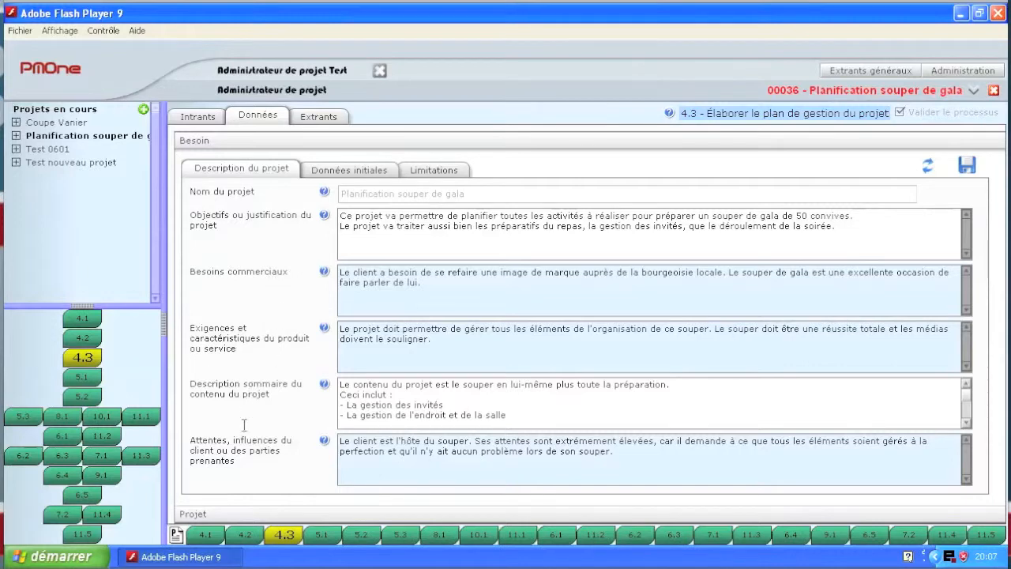
left_click(354, 166)
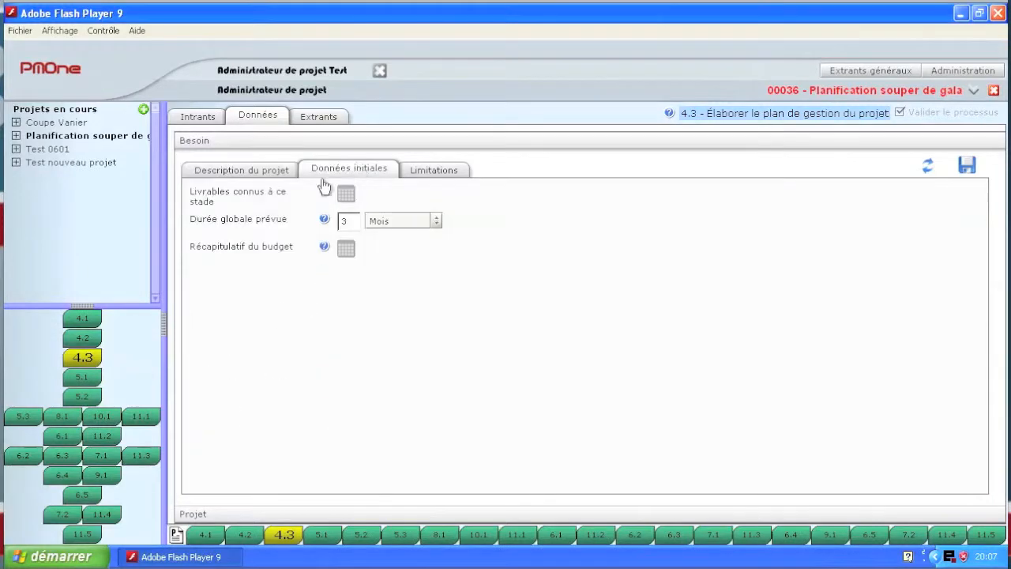
left_click(436, 171)
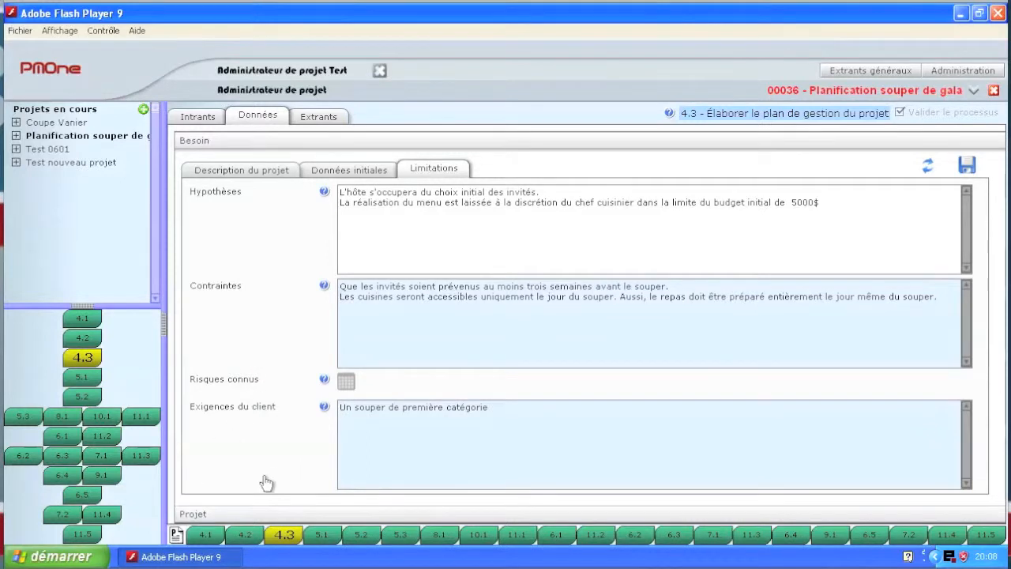
Step: Review the Projet data of process 4.3: the expected results and the list of available human resources
left_click(193, 515)
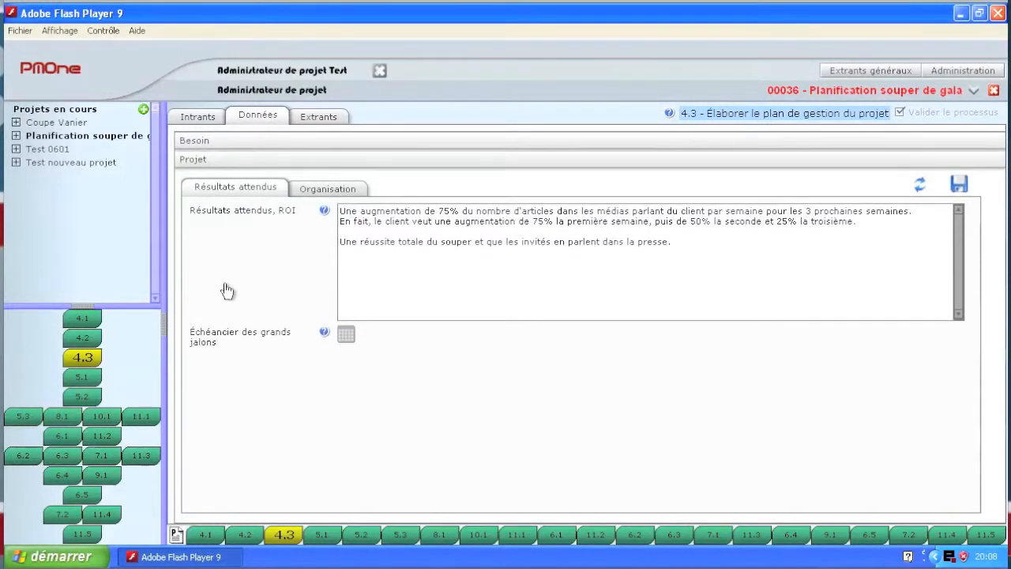
left_click(329, 191)
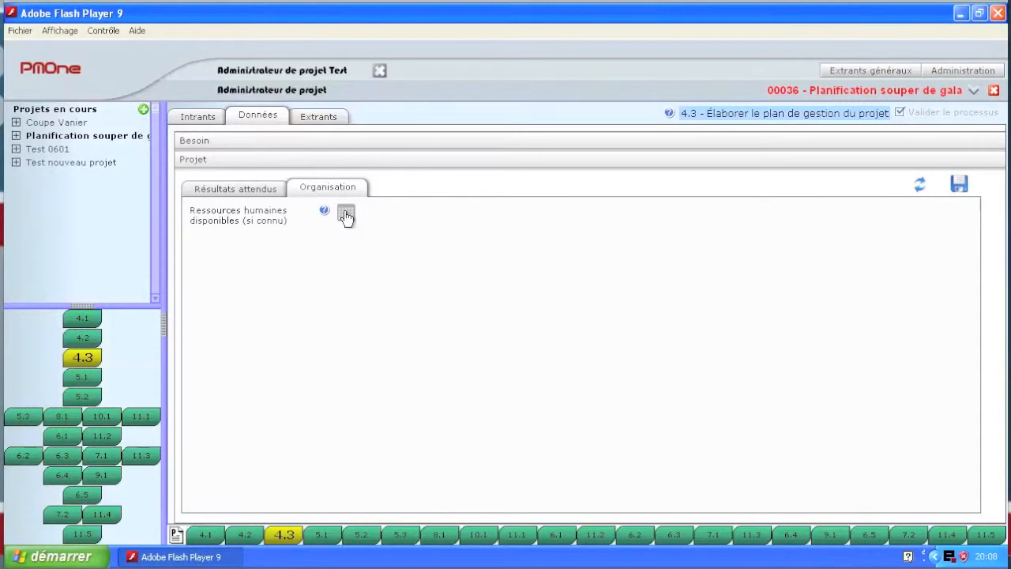
left_click(346, 214)
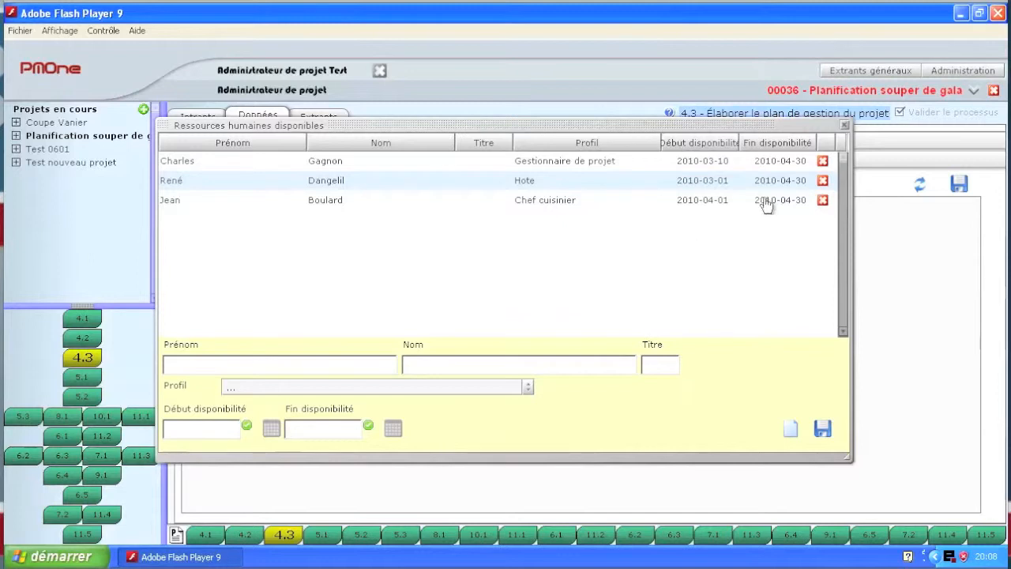
left_click(845, 126)
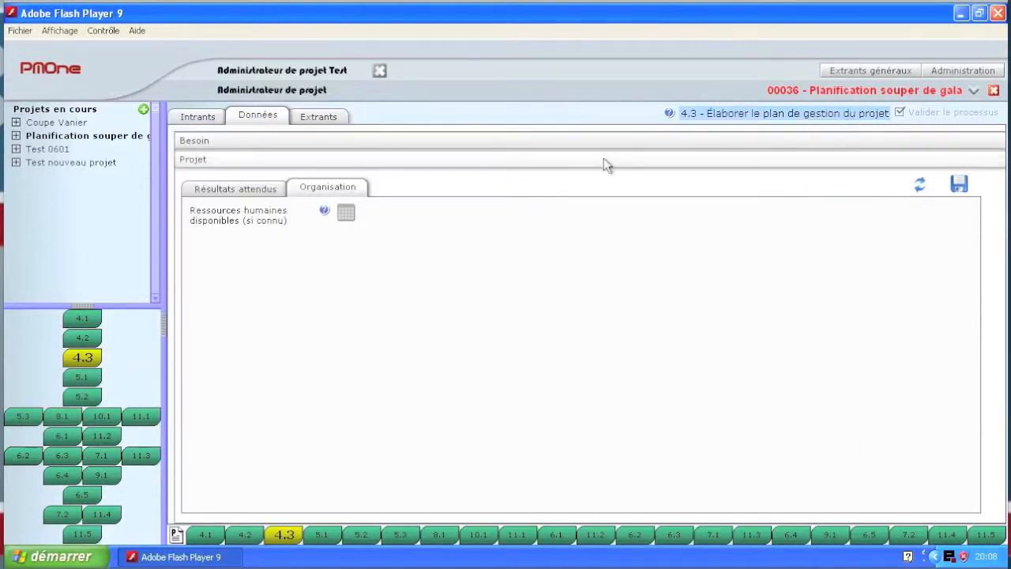
Step: Generate the report Plan de gestion de projet, read through it and close it
left_click(328, 116)
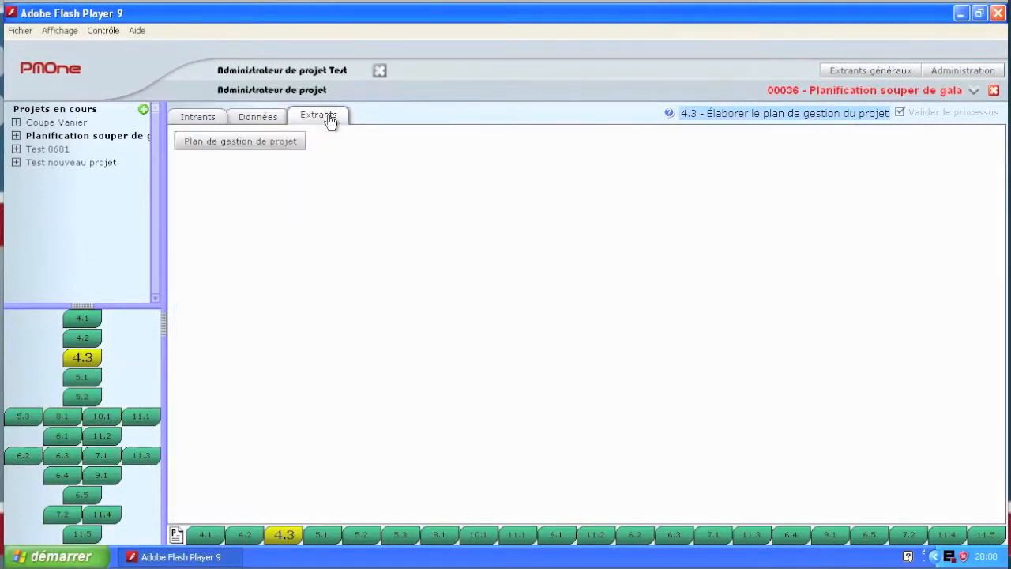
left_click(247, 141)
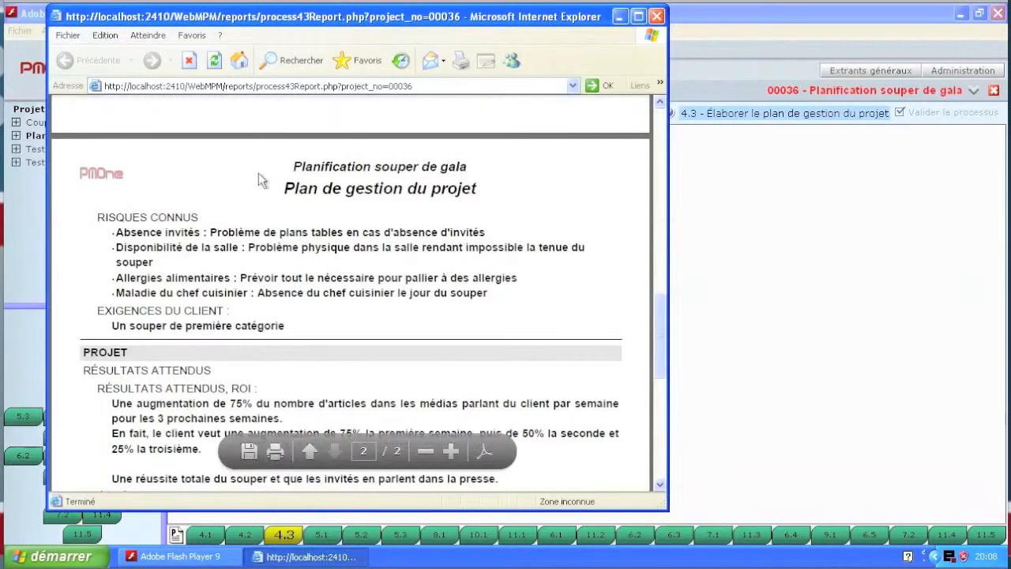
scroll(258, 172, "up", 10)
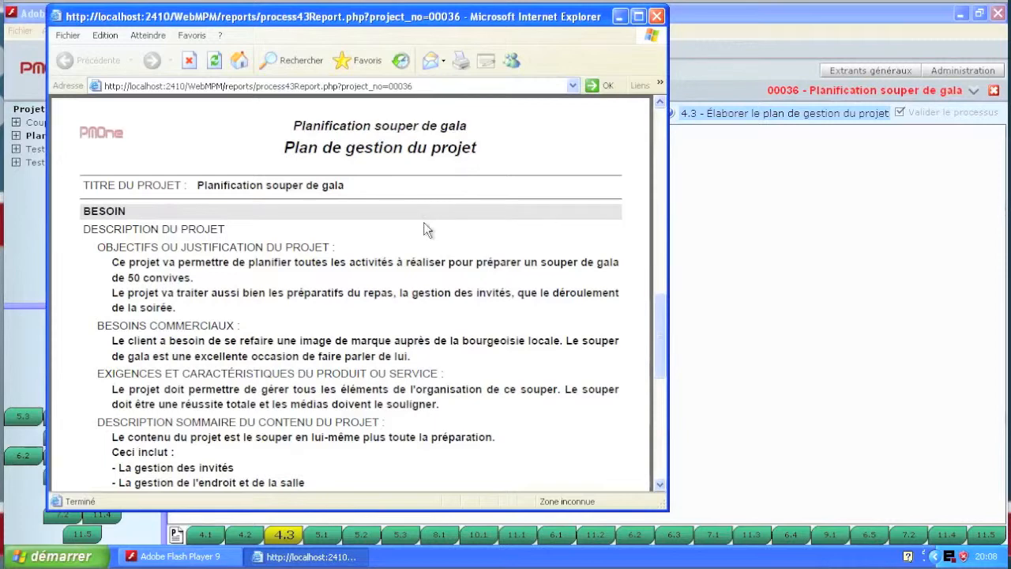
left_click(656, 16)
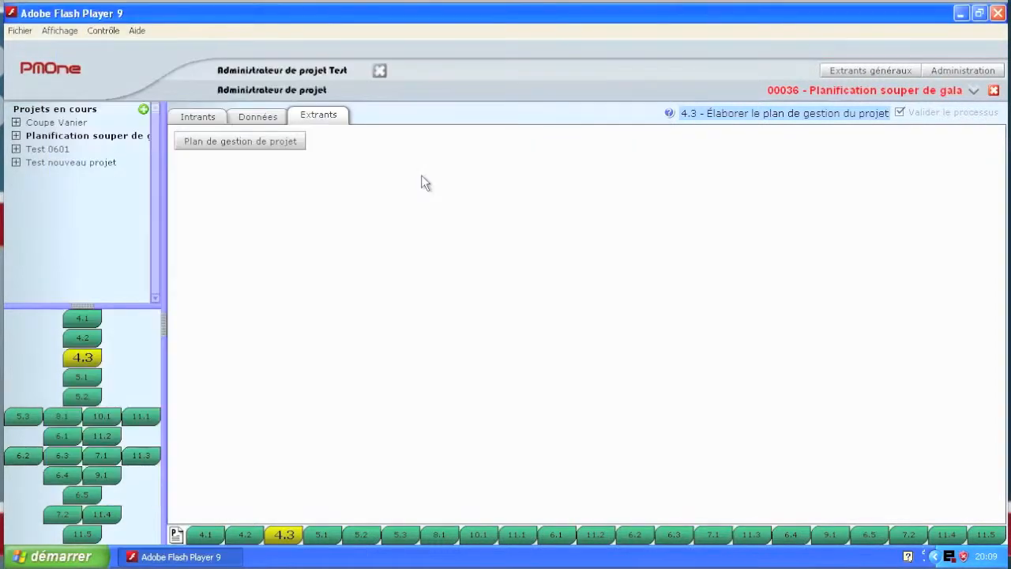